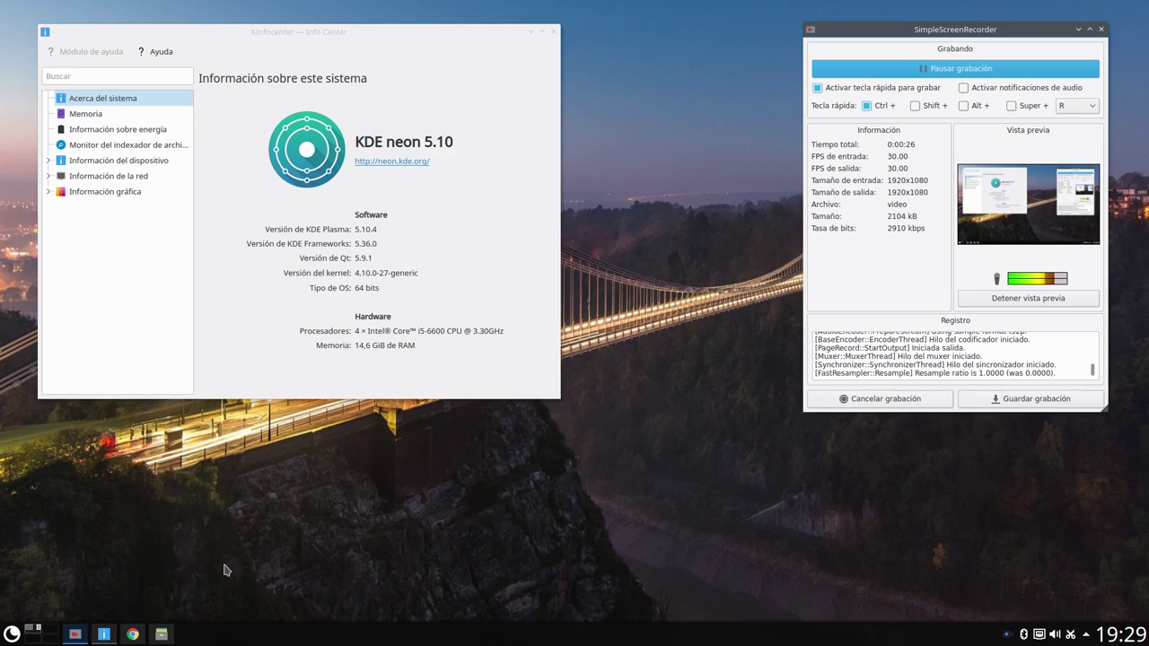
# Switch to Chrome, read through the blog post about moving from Gnome to KDE Plasma, and minimize the browser.
pyautogui.click(132, 634)
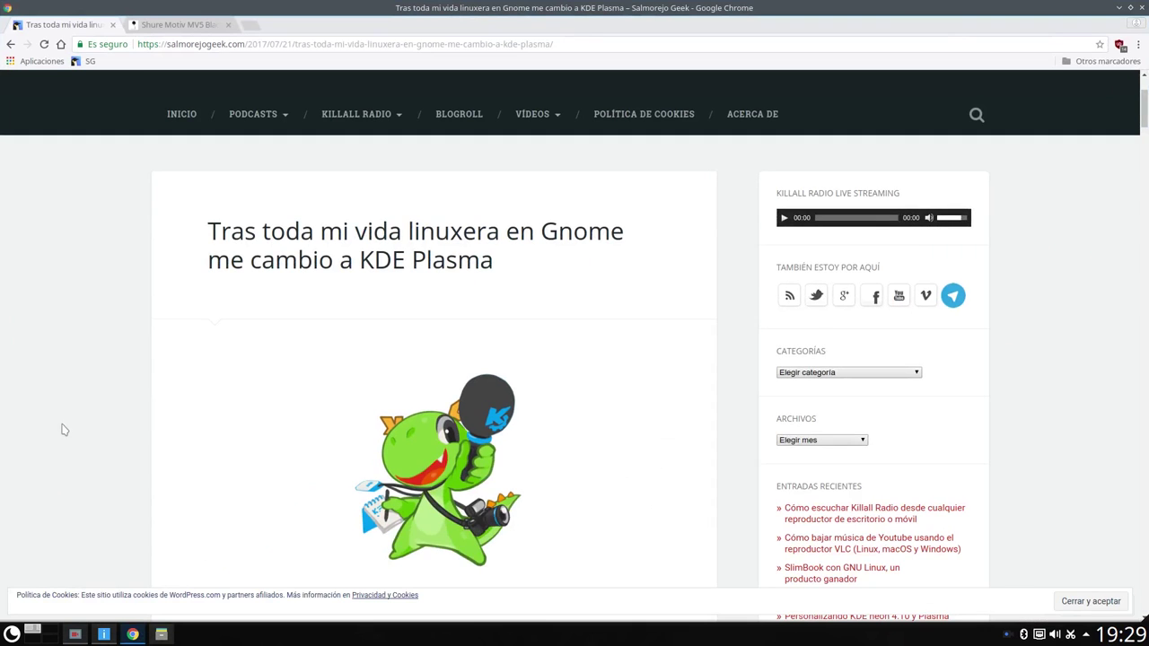
pyautogui.scroll(-15, 83, 430)
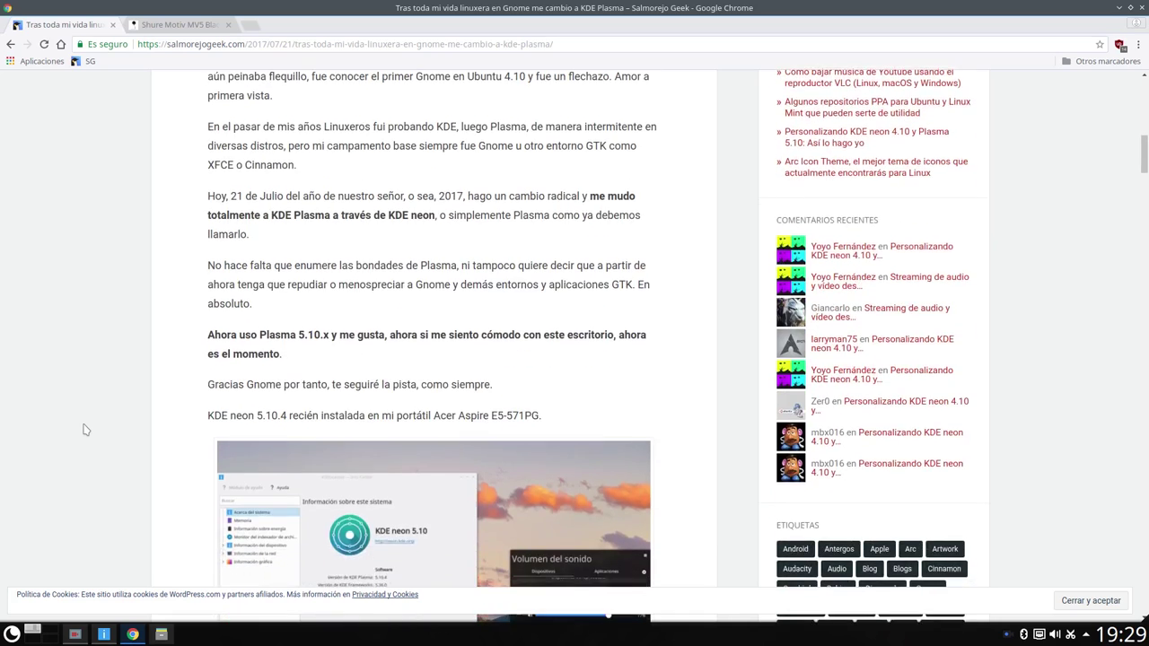
pyautogui.scroll(-10, 84, 430)
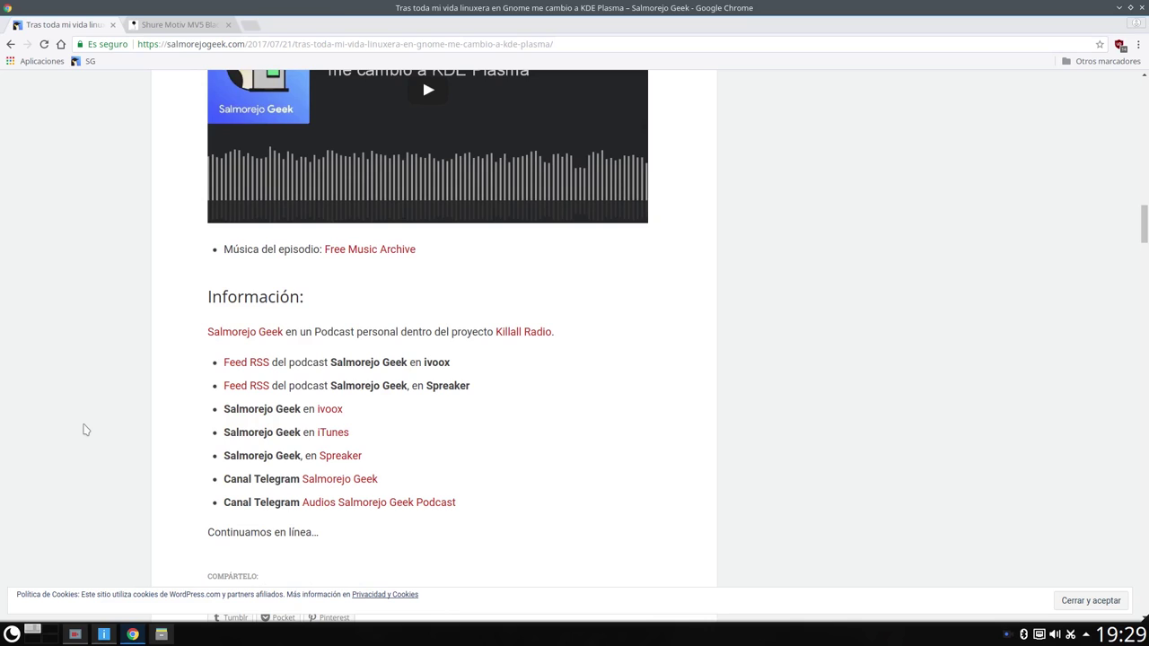
pyautogui.scroll(-4, 83, 430)
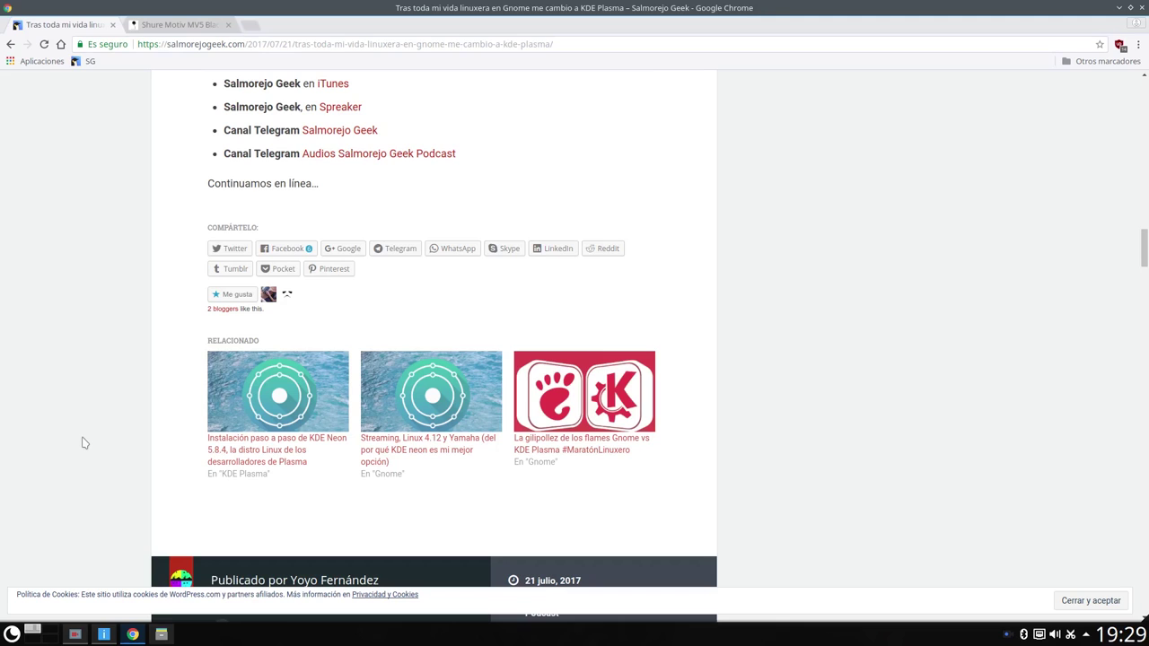
pyautogui.scroll(-2, 84, 443)
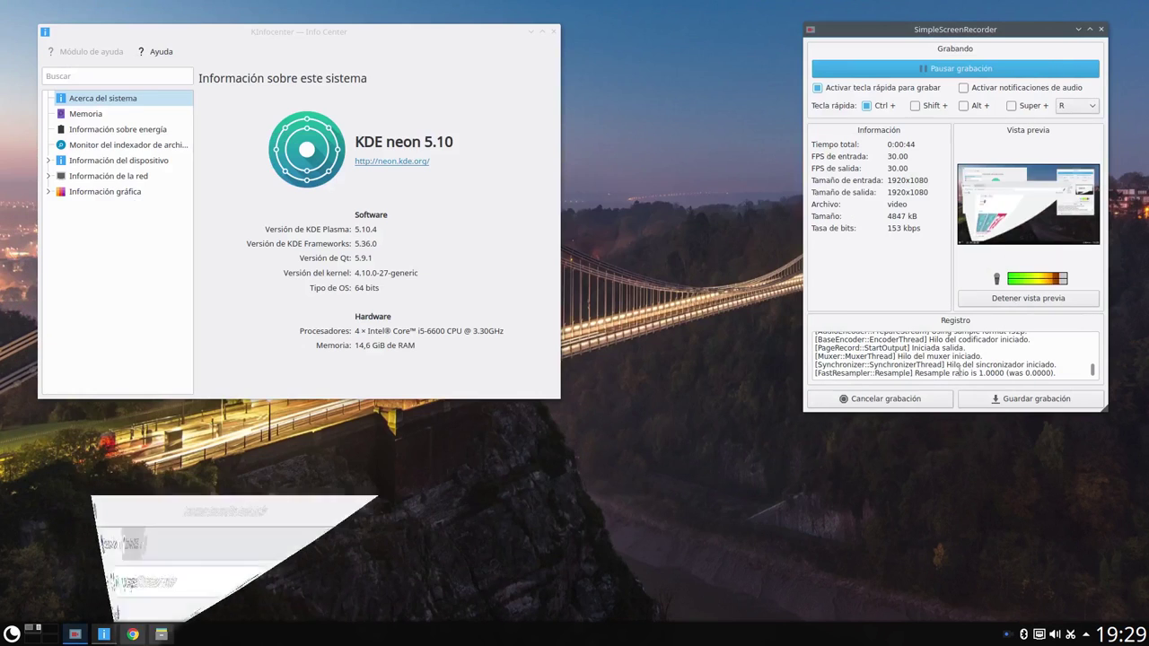
pyautogui.click(1120, 8)
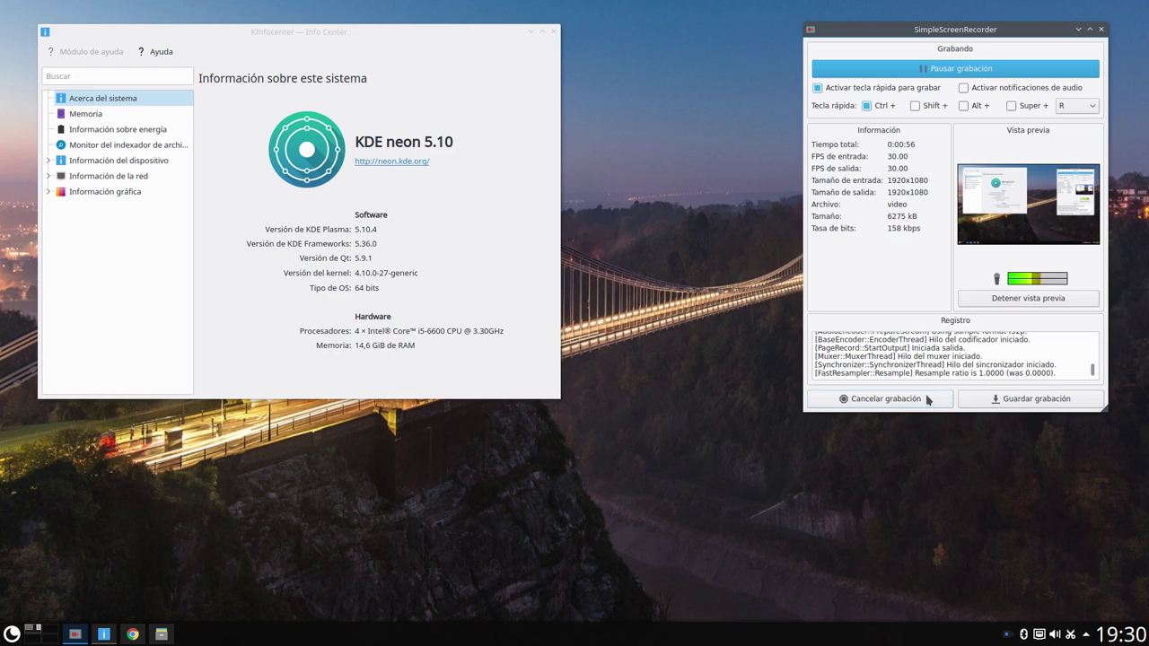
# Switch to Chrome's Shure Motiv MV5 Black product page on Thomann and view the main product photo enlarged.
pyautogui.click(146, 639)
pyautogui.click(157, 26)
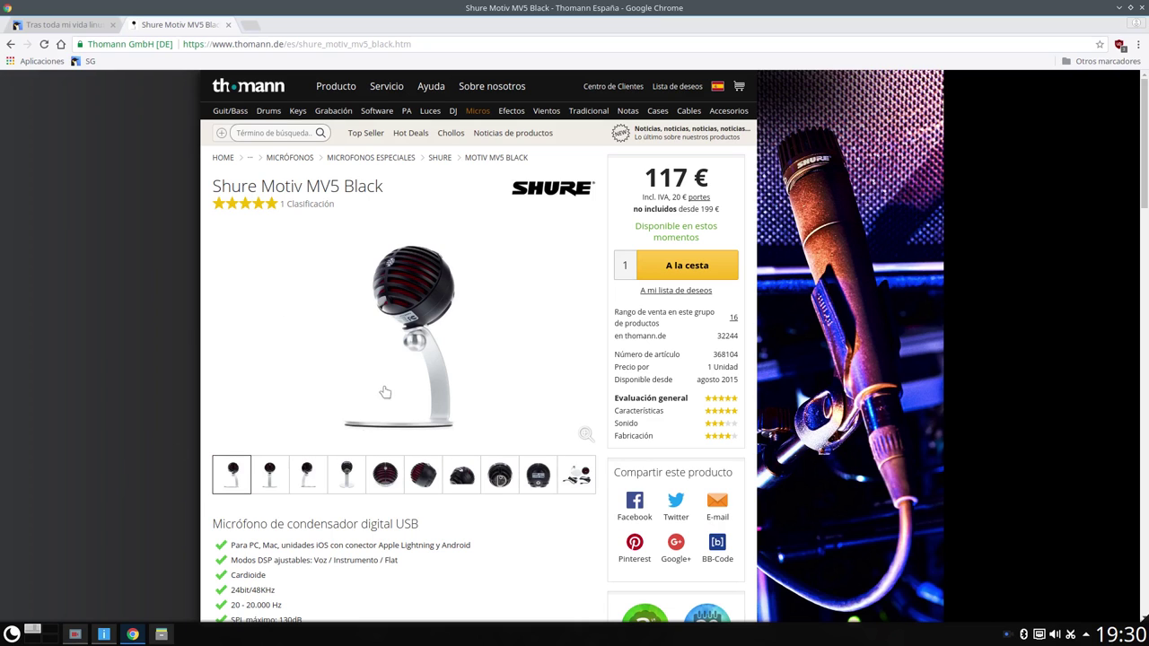
pyautogui.click(406, 352)
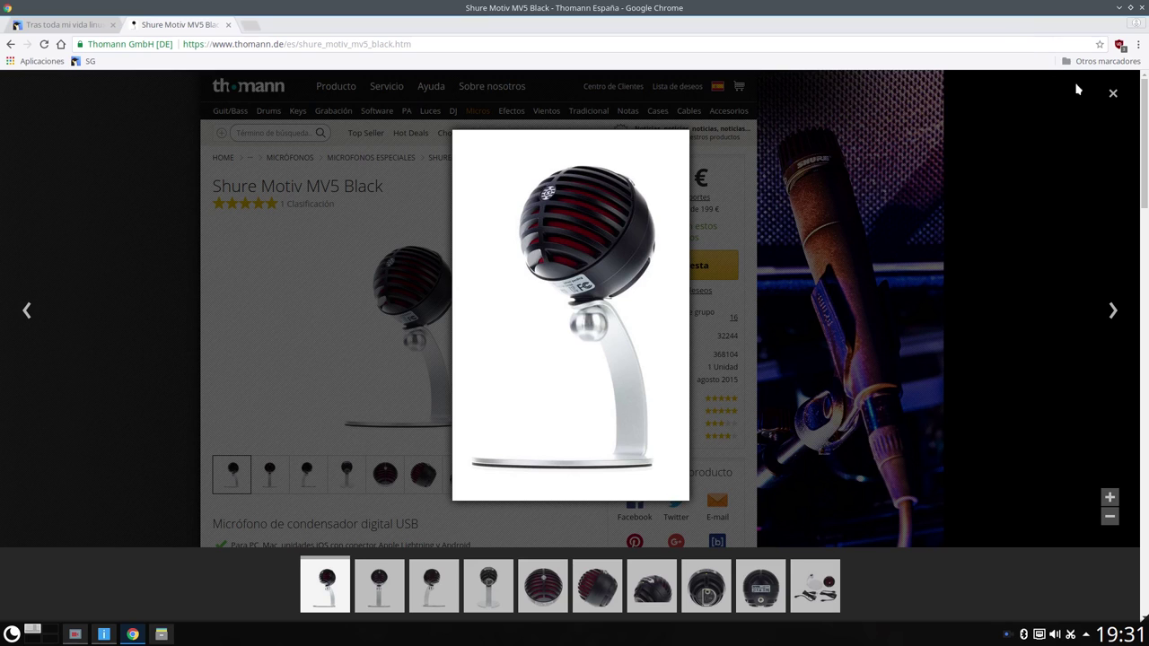
pyautogui.click(1114, 95)
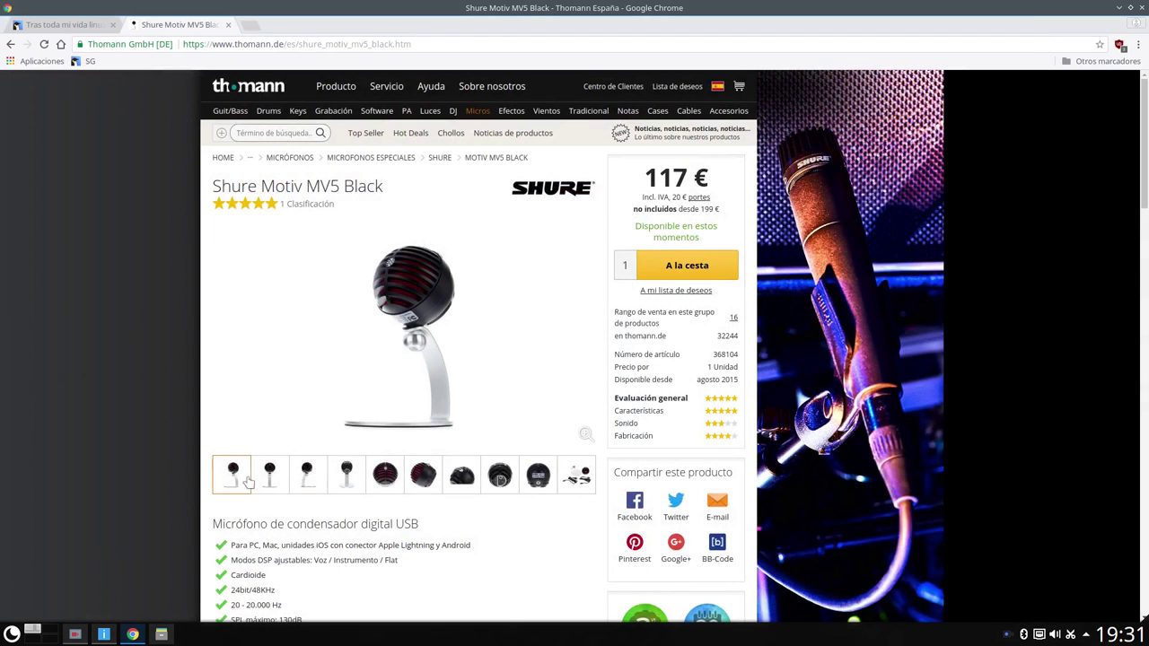
# Look through the microphone's gallery photos, ending with an enlarged view of the photo of the included stand and cables.
pyautogui.click(272, 474)
pyautogui.click(310, 480)
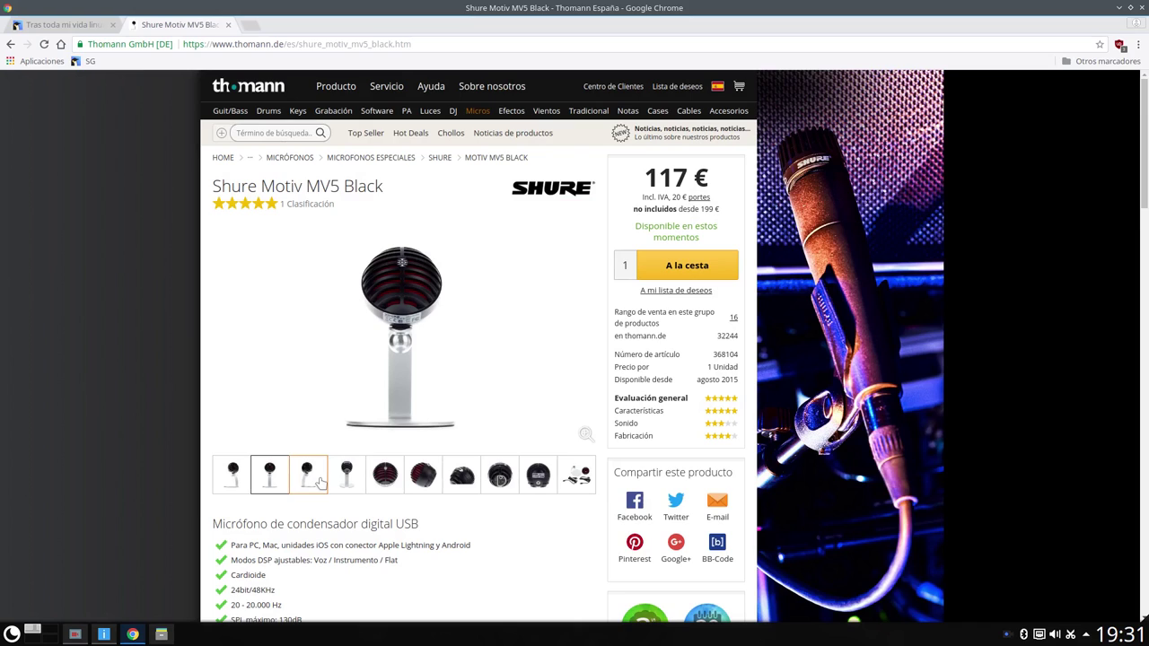
pyautogui.click(352, 492)
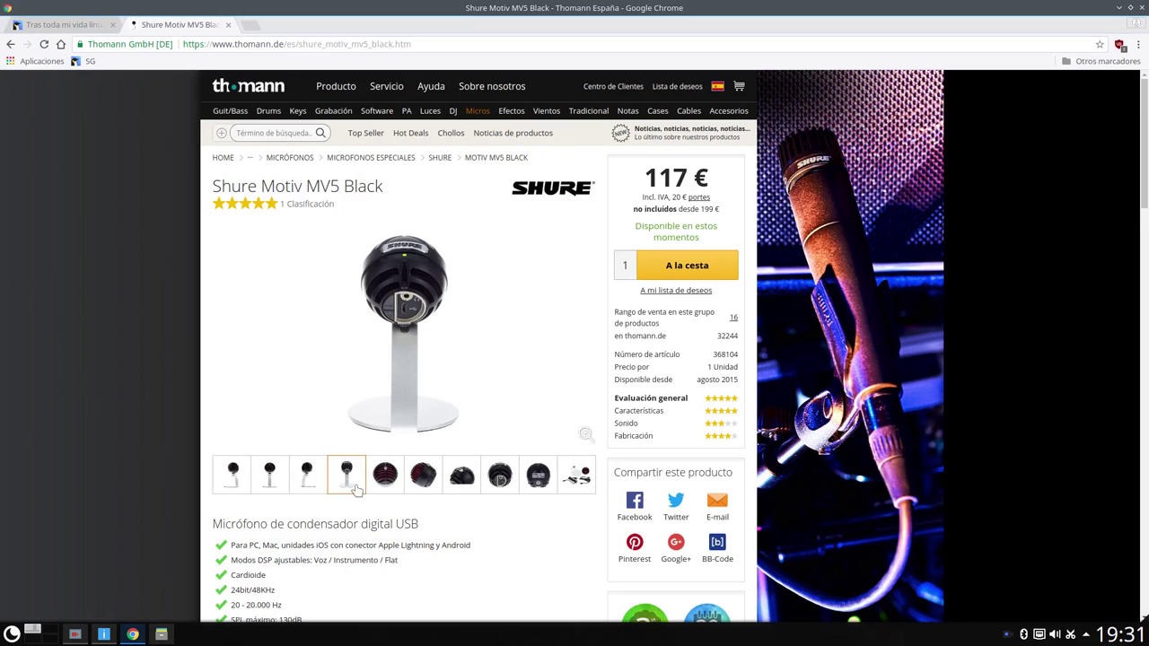
pyautogui.click(392, 485)
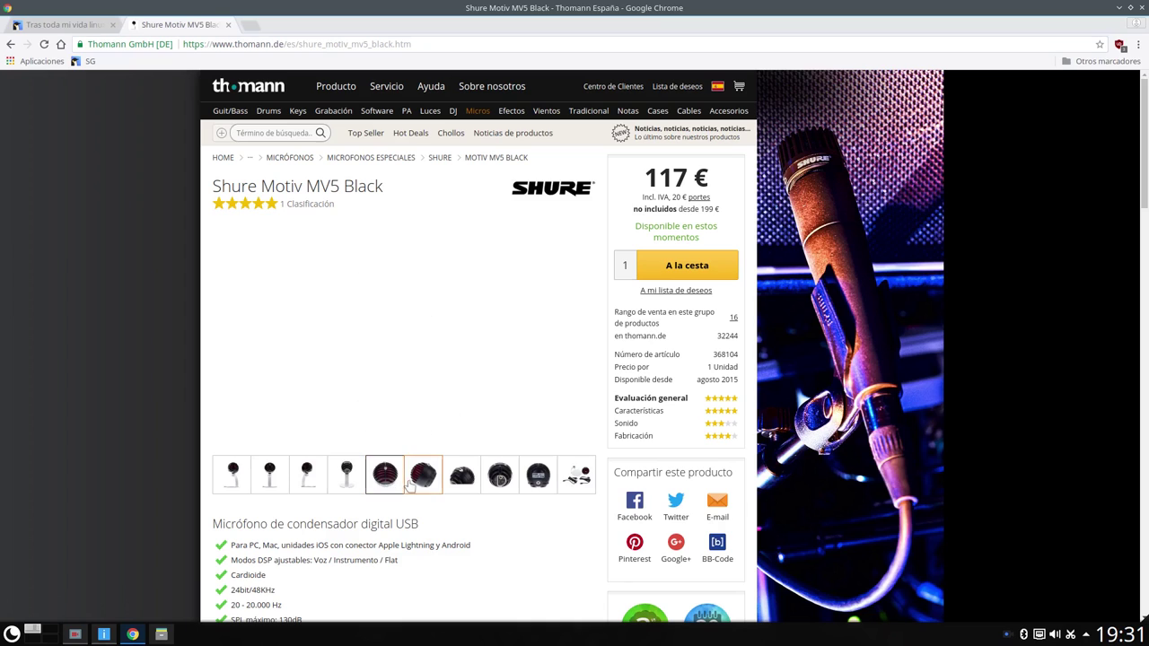
pyautogui.click(422, 482)
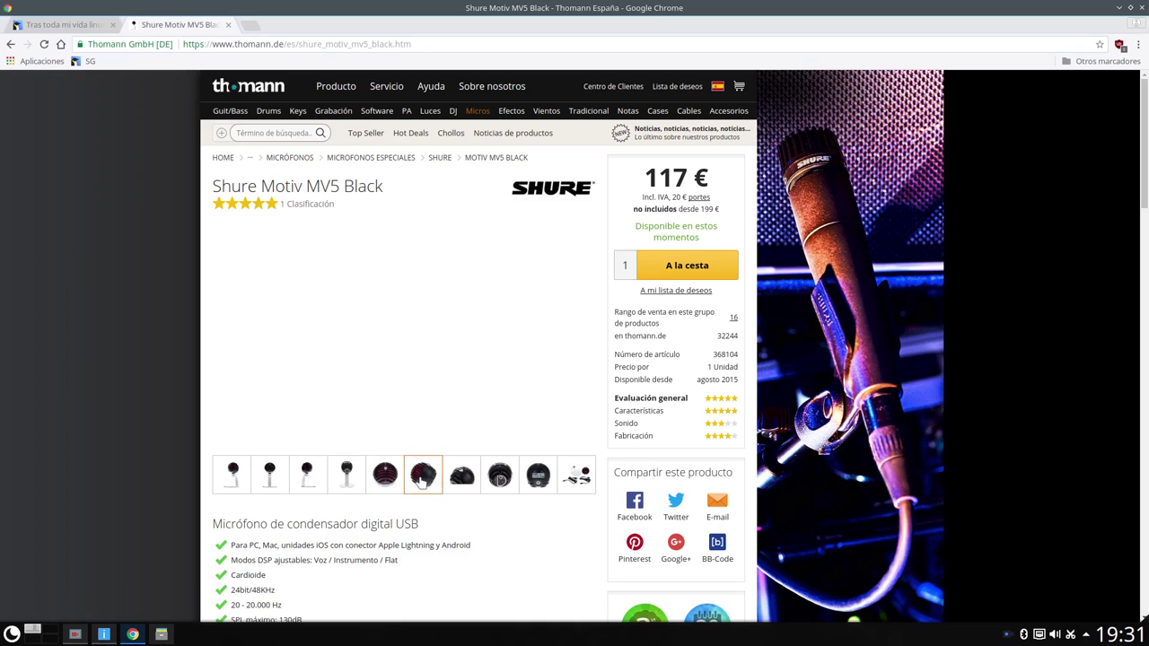
pyautogui.click(534, 483)
pyautogui.click(586, 481)
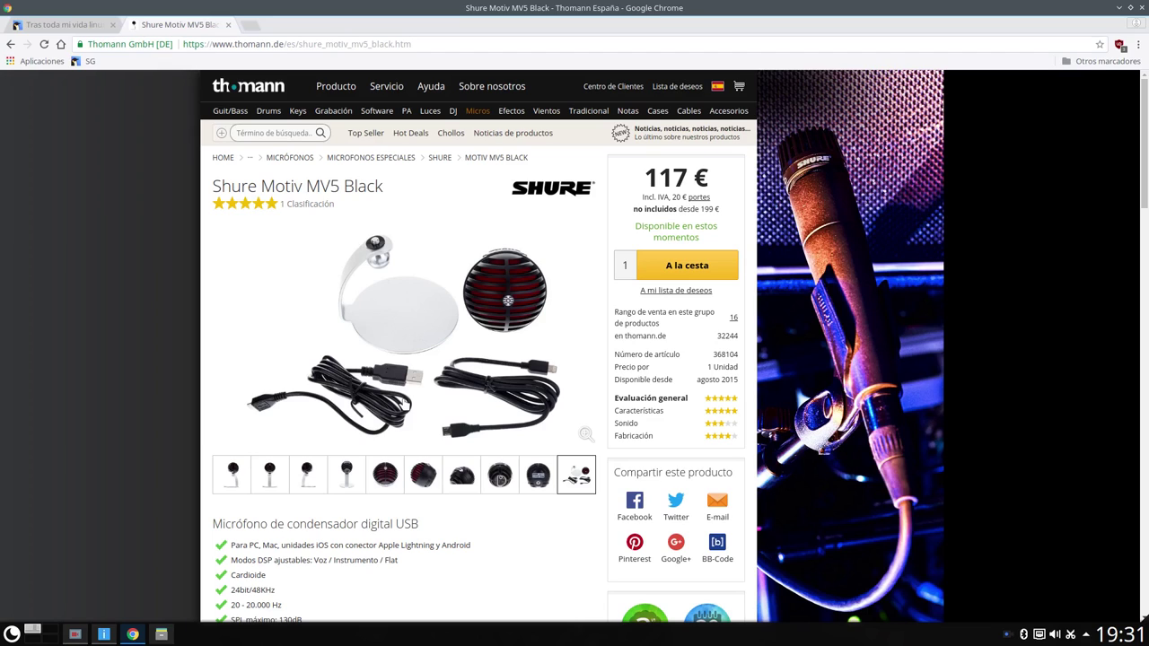
pyautogui.click(482, 395)
pyautogui.click(1113, 93)
# Return to the blog post page, put the browser away and close the system information window.
pyautogui.click(63, 27)
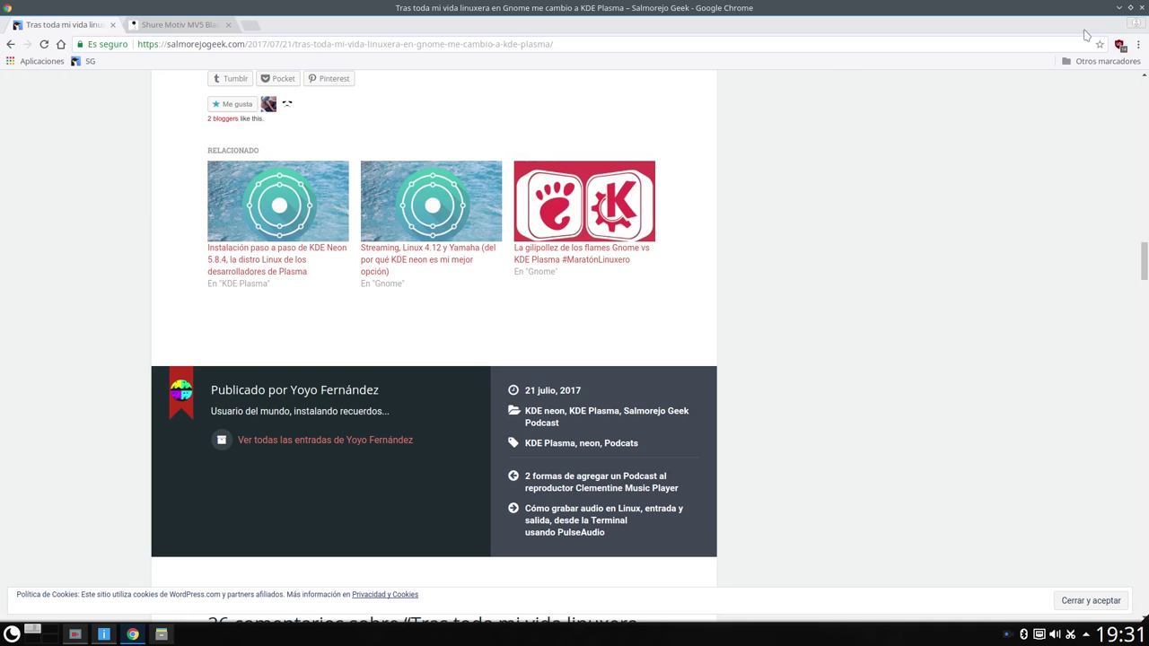
pyautogui.click(1132, 7)
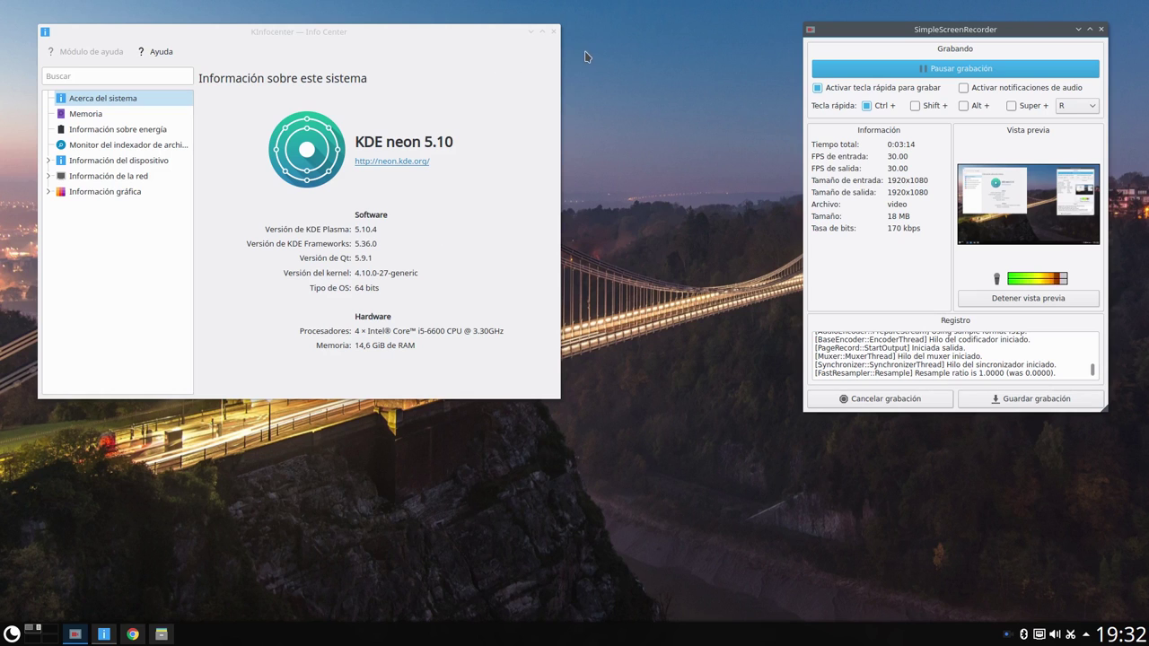
pyautogui.click(554, 34)
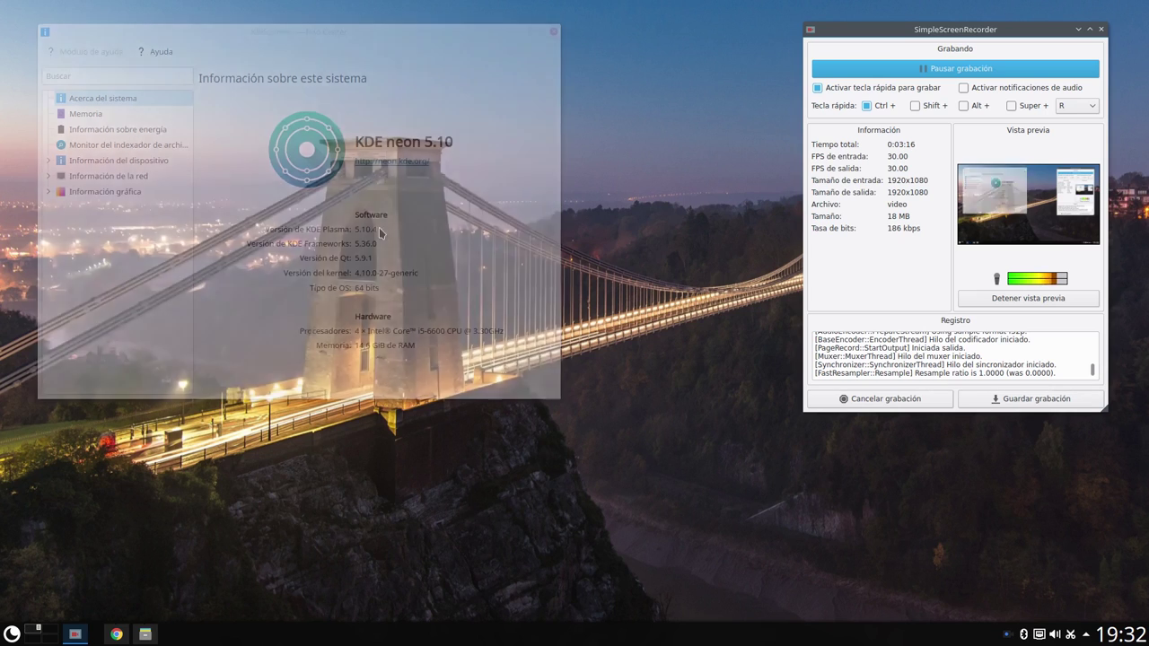
# Look over the application categories in the application launcher and close it again.
pyautogui.click(11, 634)
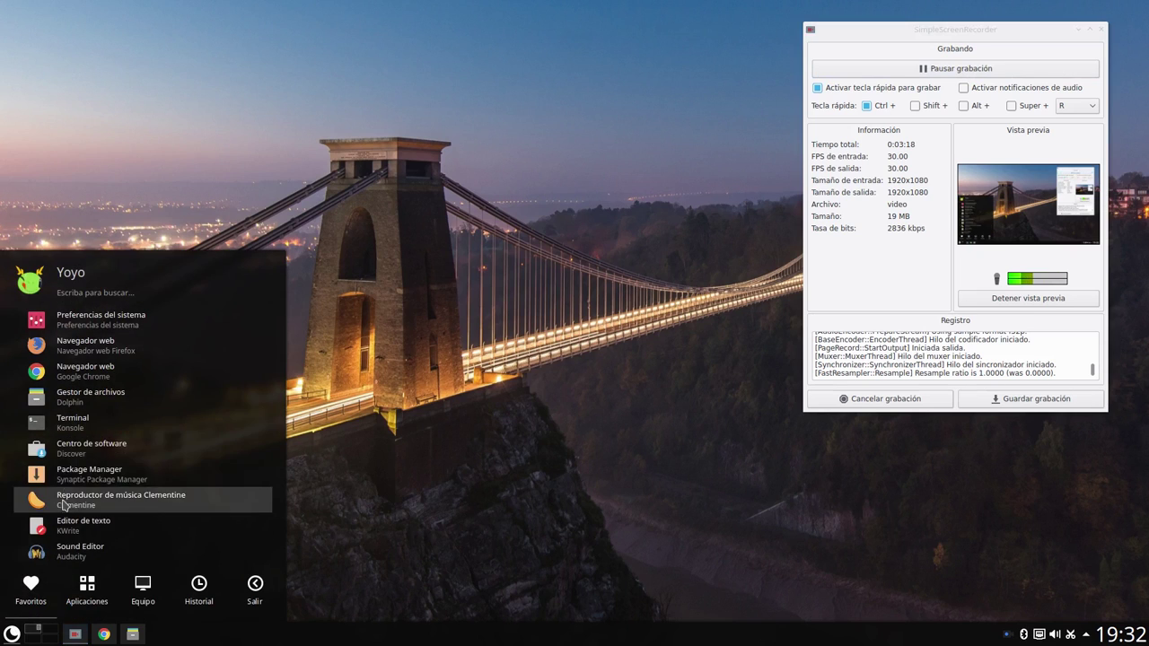
pyautogui.click(96, 590)
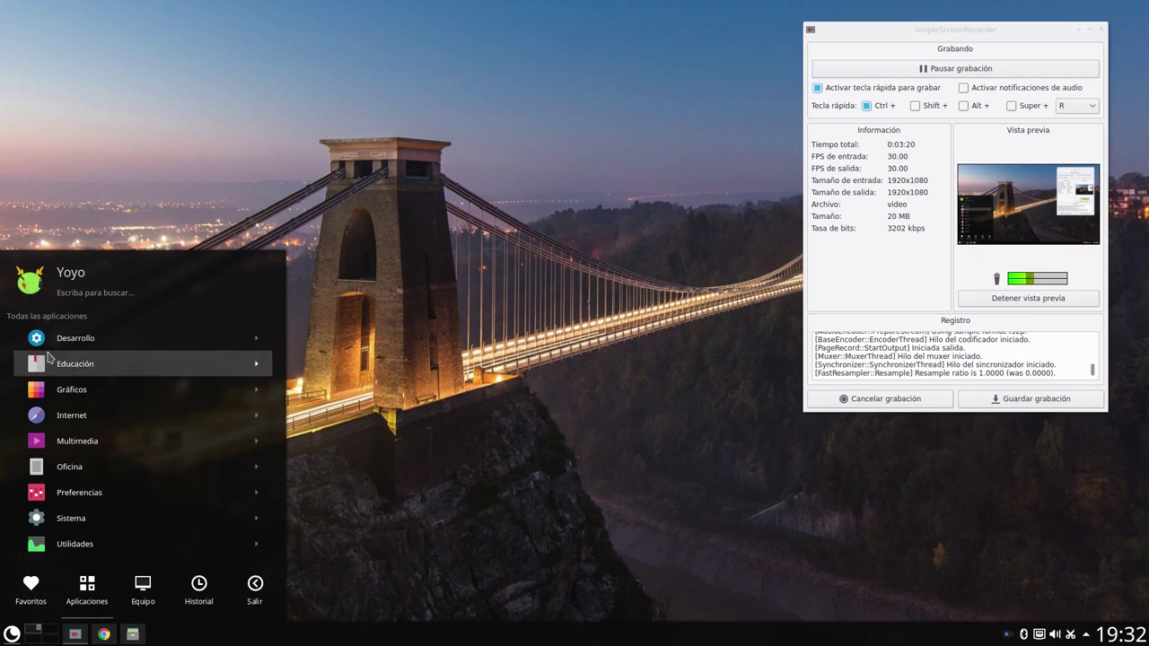
pyautogui.click(13, 633)
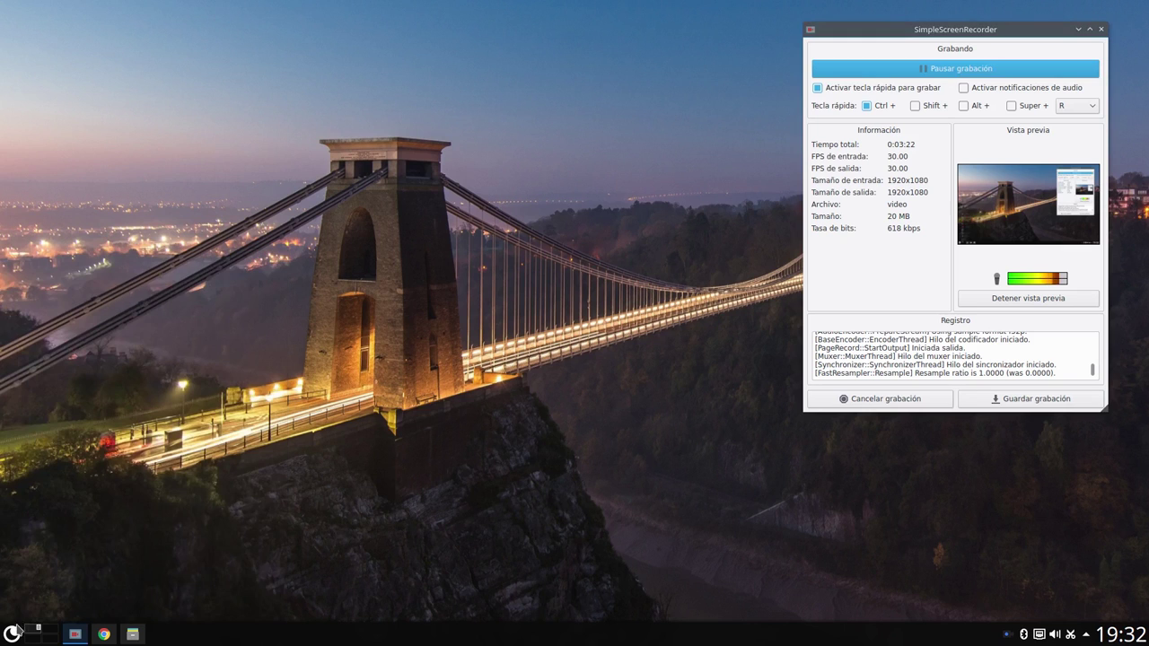
# Open Preferencias del sistema, and move and resize its window to show the sections from Aspecto through Hardware beside the screen recorder.
pyautogui.click(11, 630)
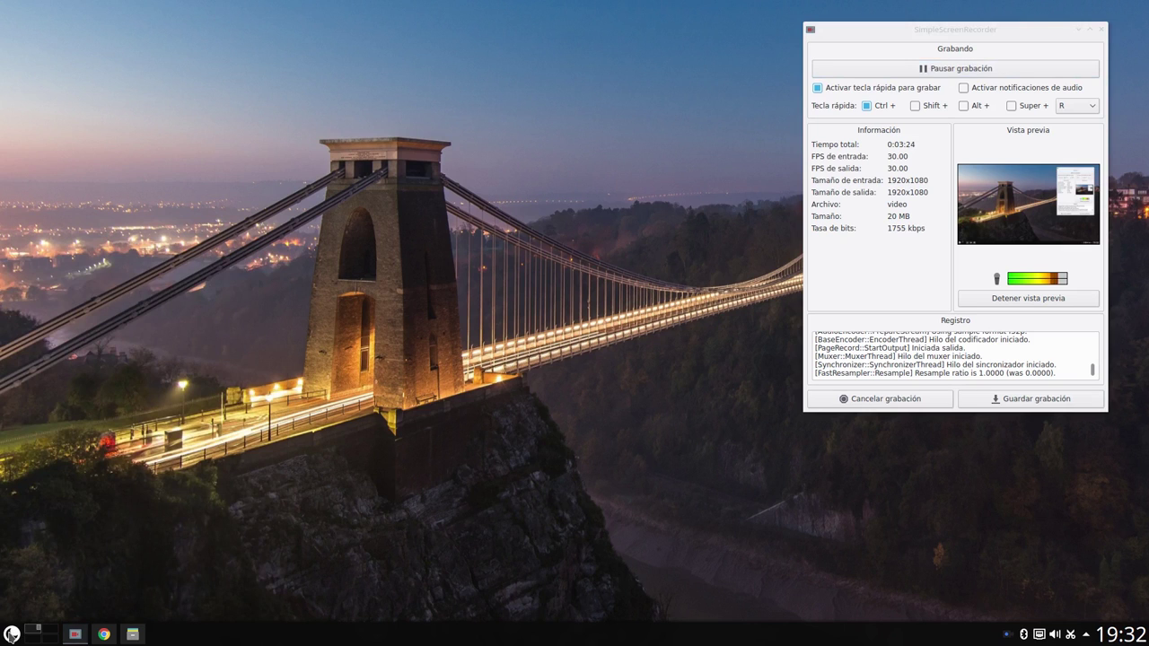
pyautogui.click(36, 316)
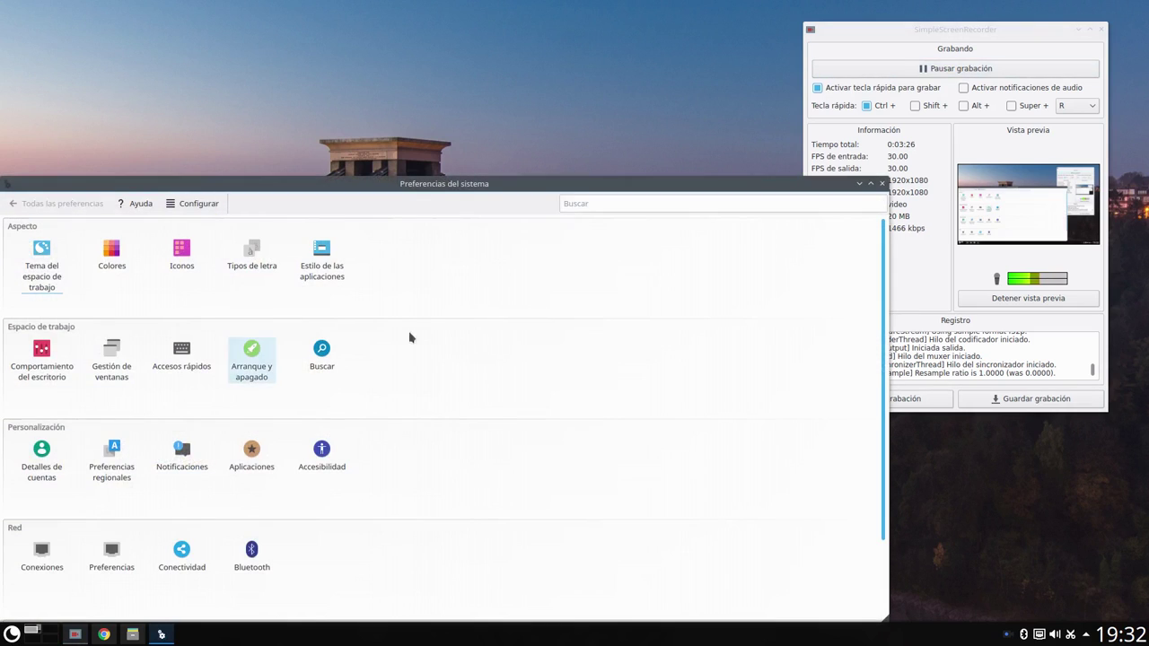
pyautogui.moveTo(434, 187); pyautogui.dragTo(480, 131)
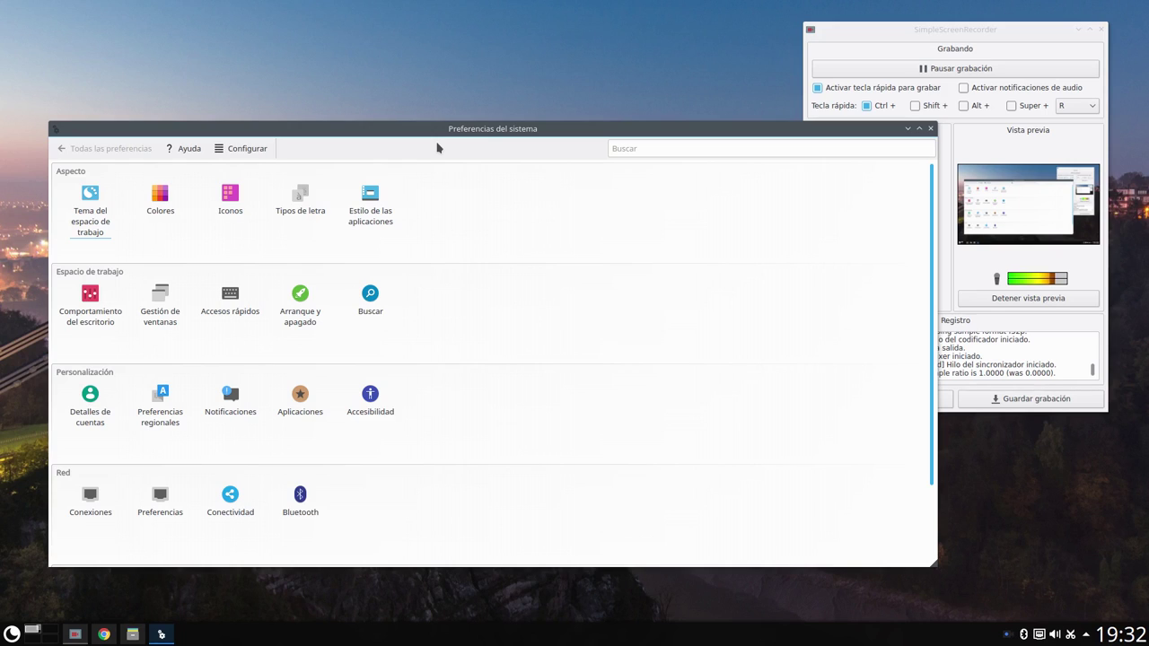
pyautogui.moveTo(458, 131); pyautogui.dragTo(448, 77)
pyautogui.moveTo(926, 512); pyautogui.dragTo(759, 589)
pyautogui.scroll(-1, 468, 302)
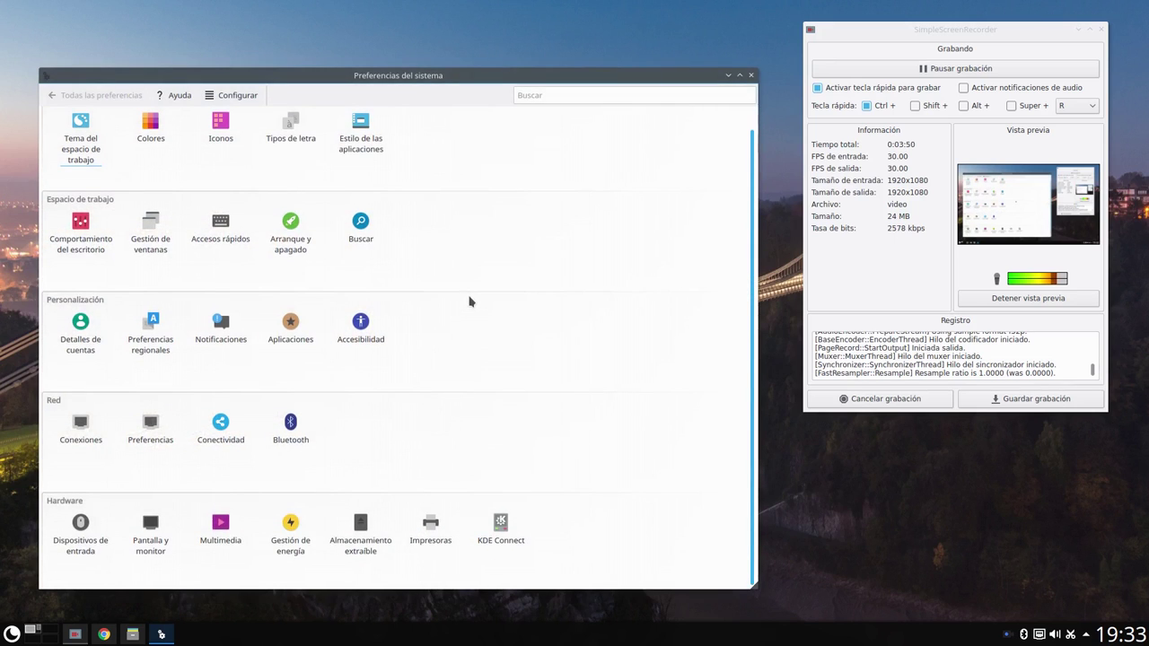
pyautogui.scroll(1, 469, 302)
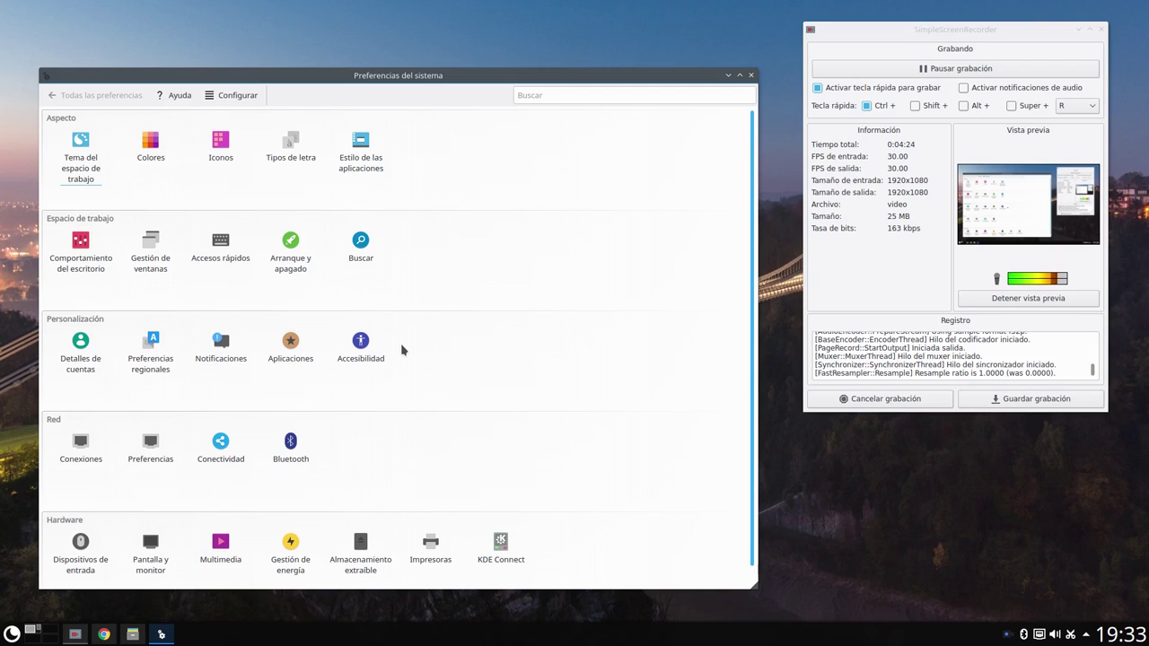
# Check the audio recording device preference order in the Multimedia settings and close Preferencias del sistema.
pyautogui.click(230, 548)
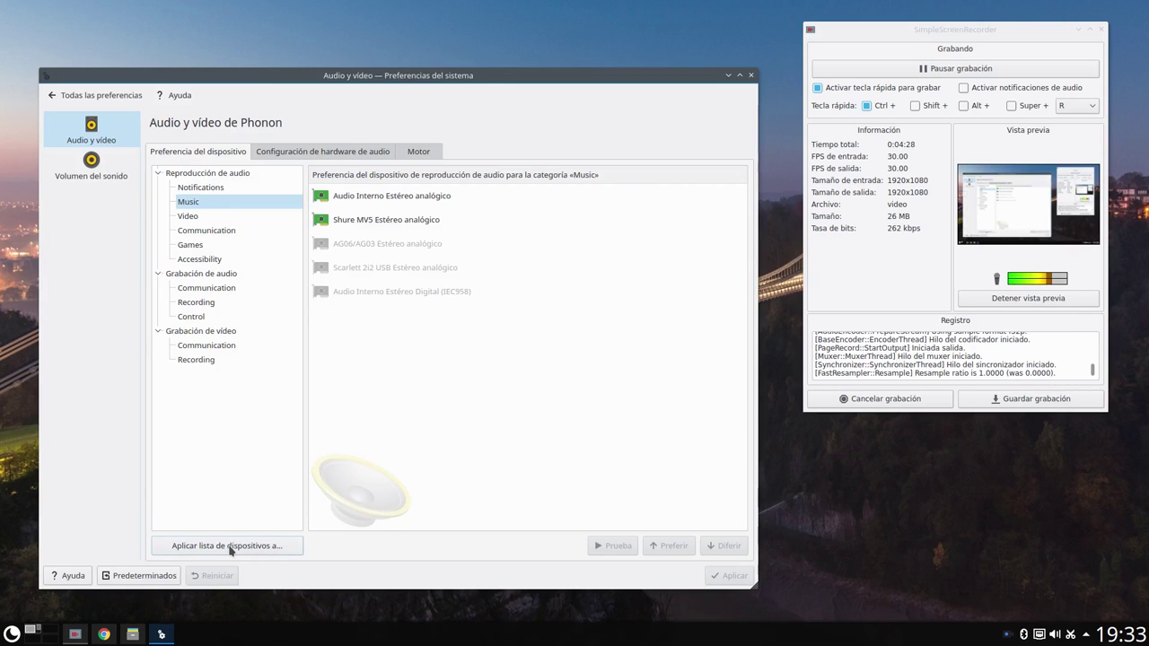
pyautogui.click(213, 274)
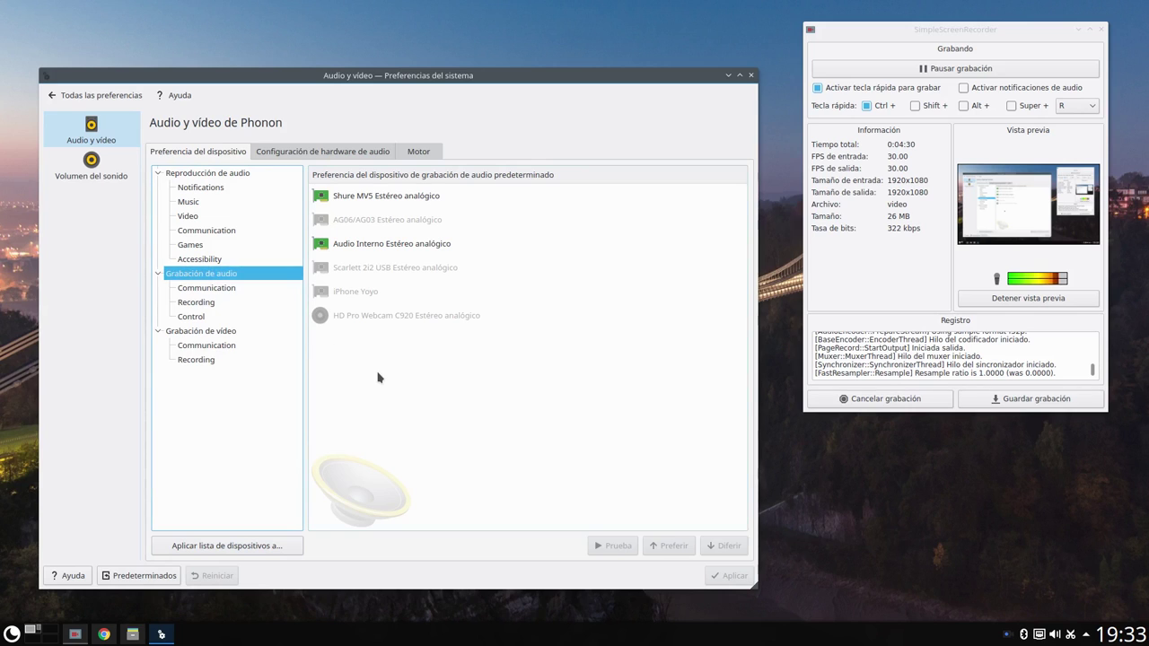
pyautogui.click(113, 96)
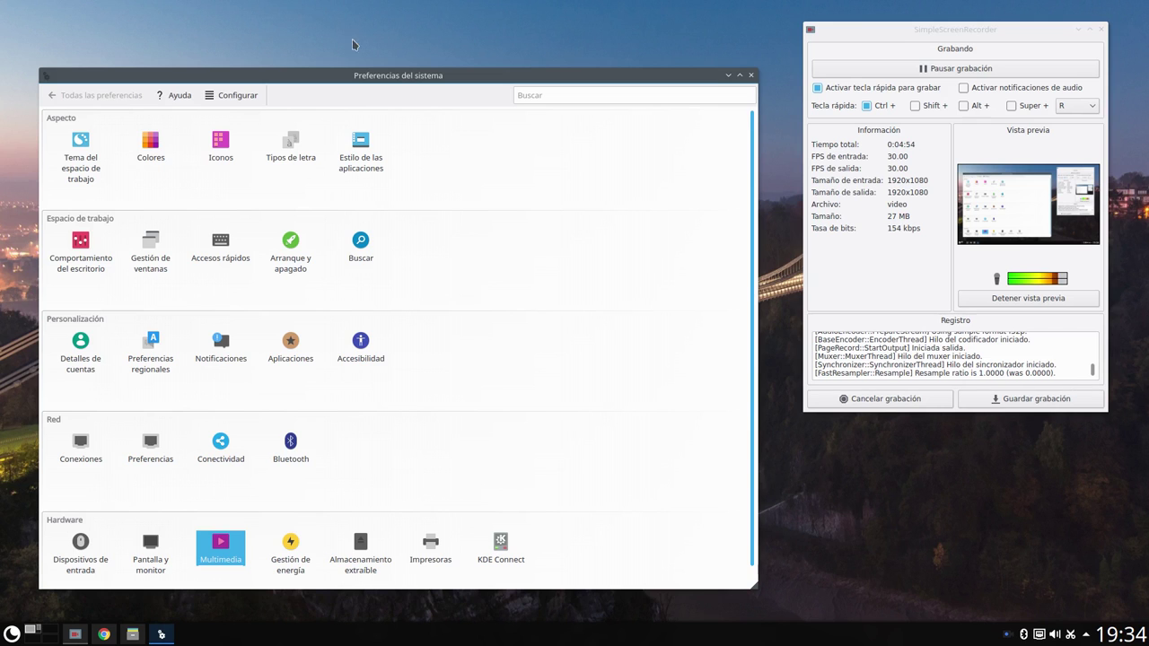
pyautogui.click(751, 75)
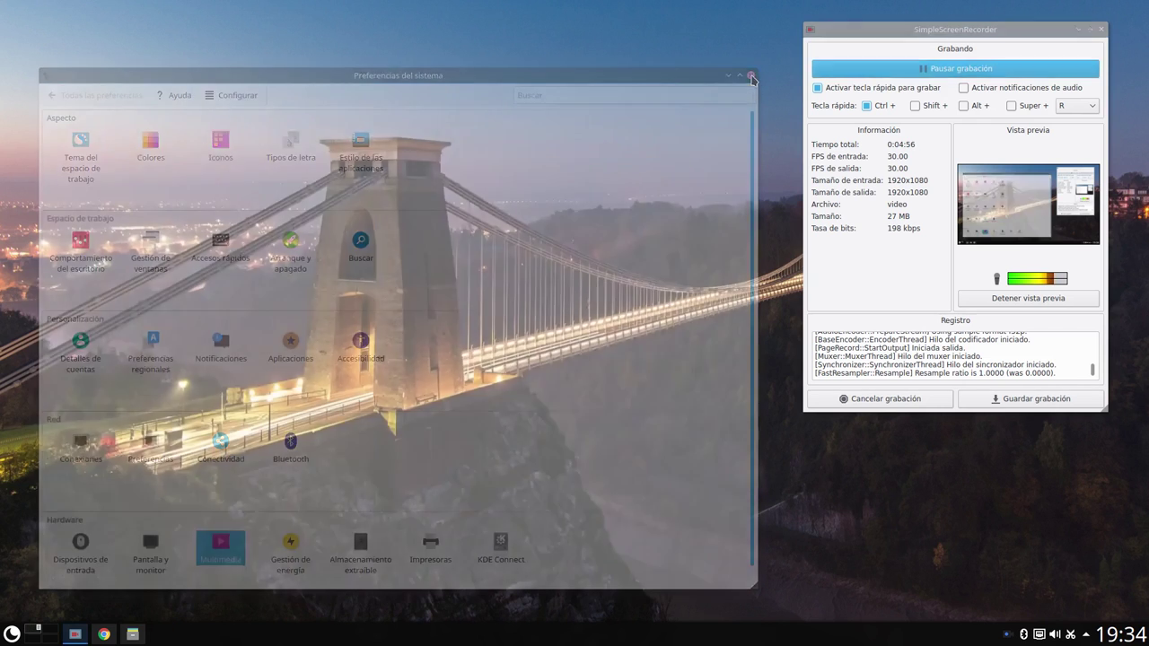
# View the available wallpapers in the desktop settings and close the dialog without changing anything.
pyautogui.rightClick(209, 166)
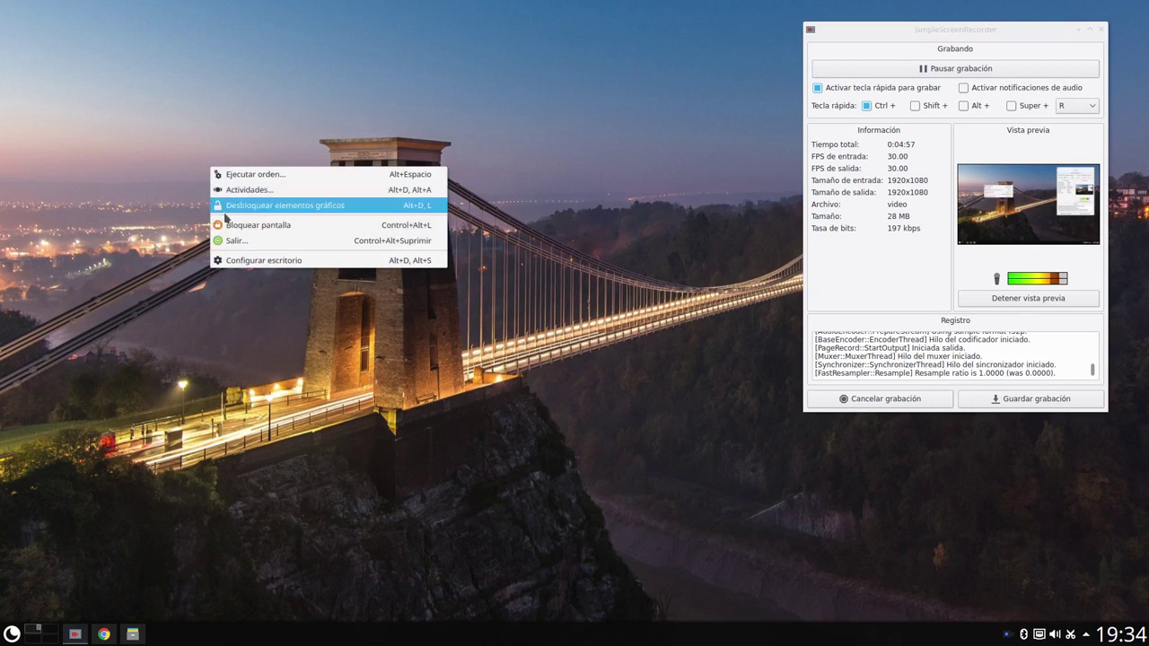
pyautogui.click(235, 262)
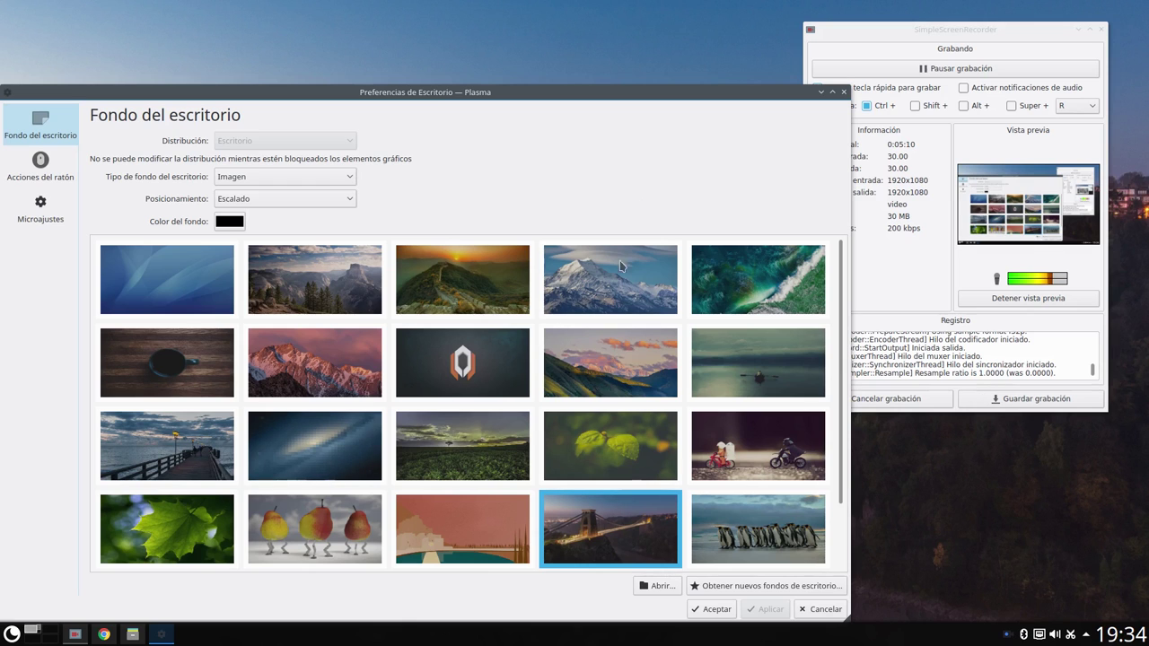
pyautogui.click(843, 93)
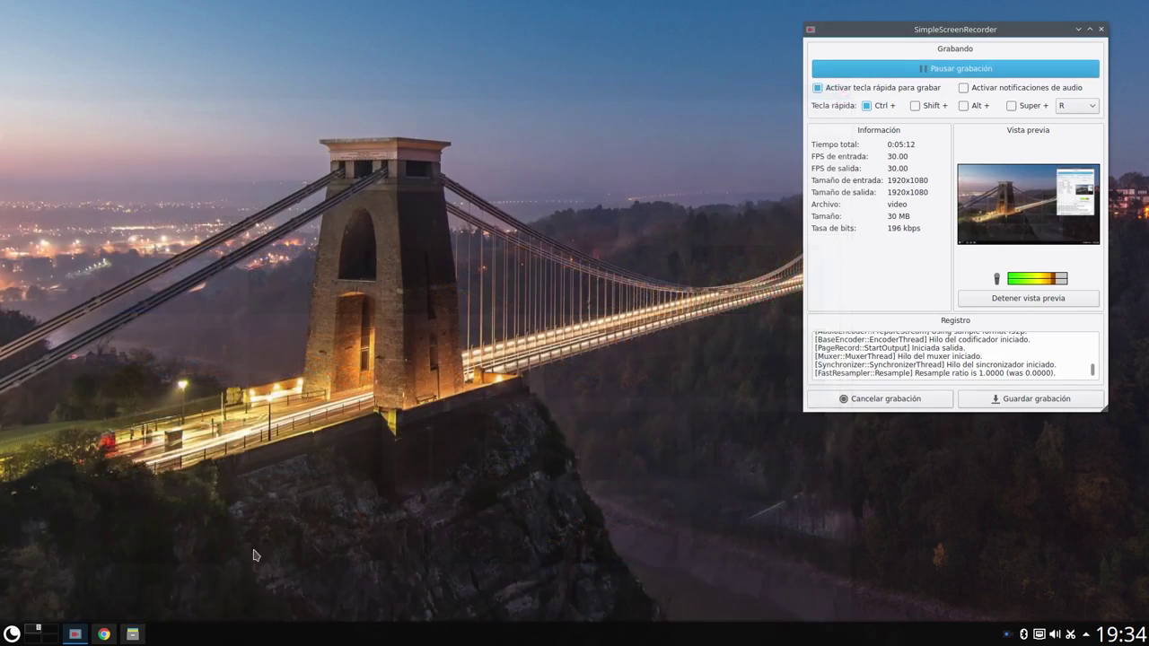
# Open the Dolphin file manager at the personal folder and move its window to the desktop's upper-left area.
pyautogui.click(133, 635)
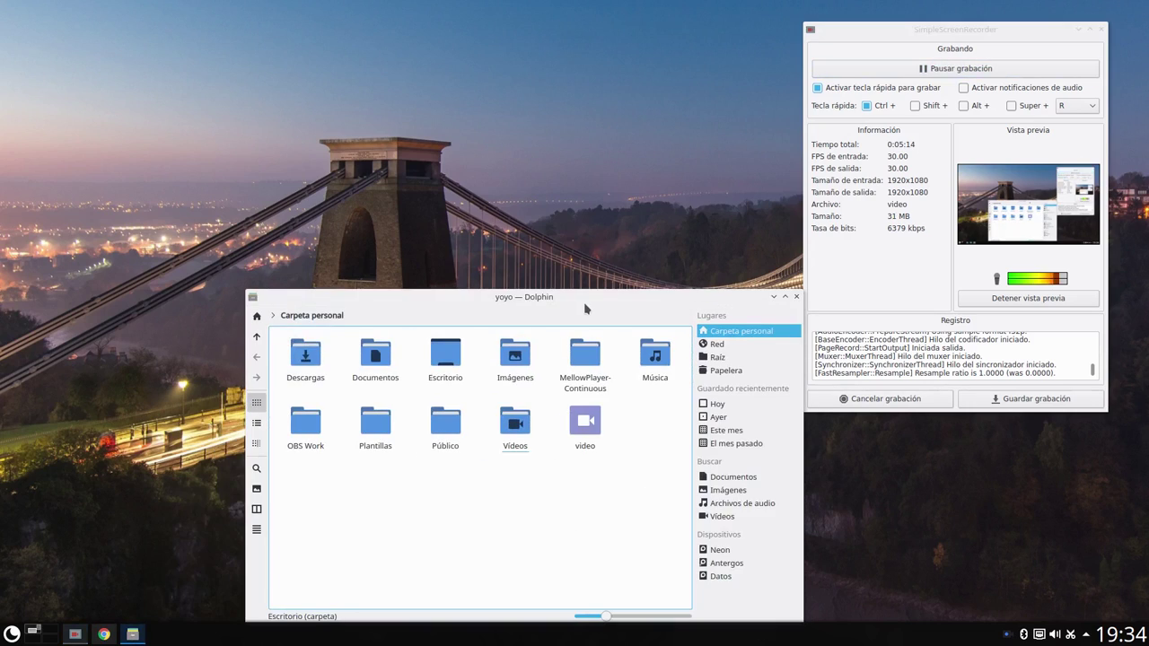
pyautogui.moveTo(584, 296); pyautogui.dragTo(381, 103)
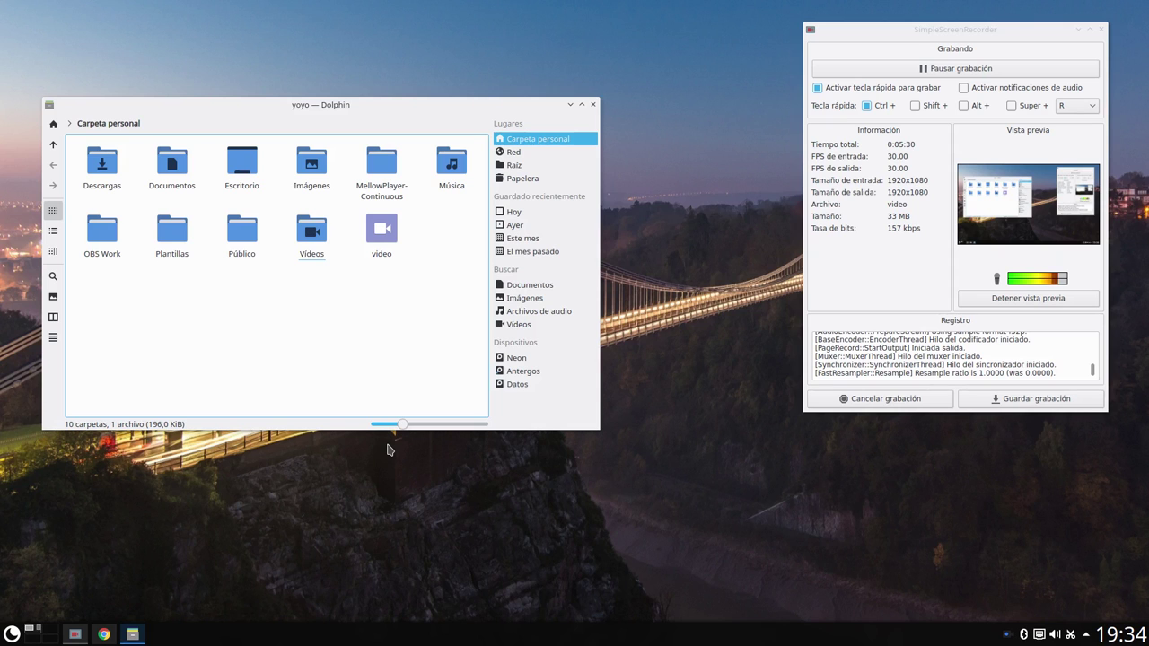
pyautogui.moveTo(324, 102); pyautogui.dragTo(315, 54)
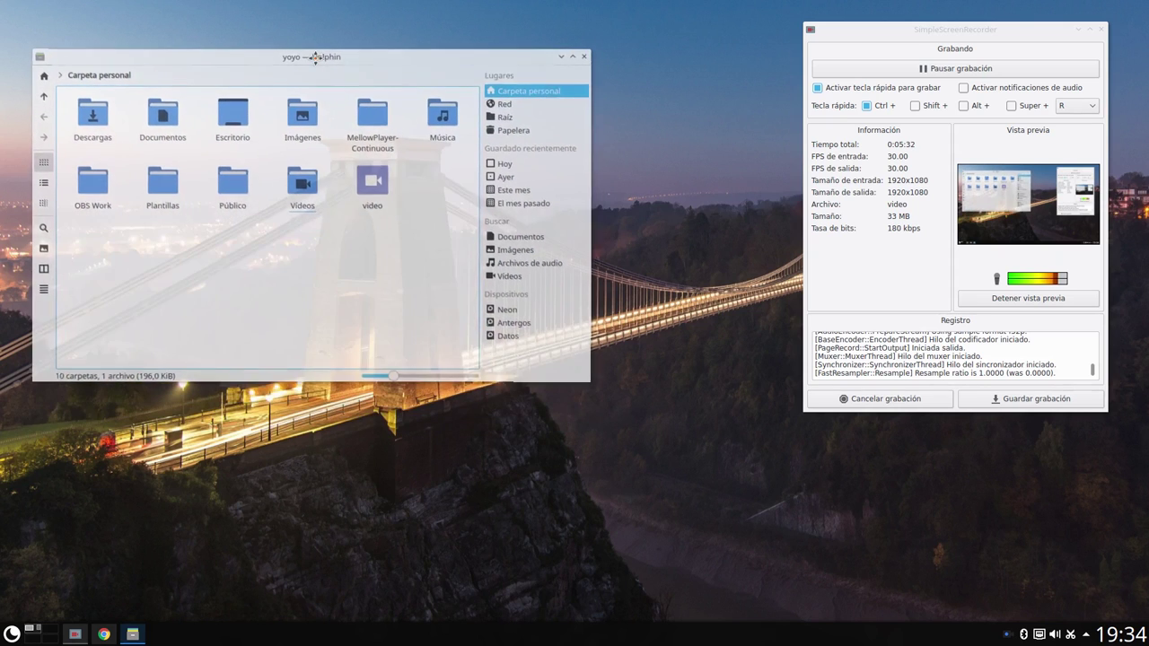
# Run htop in a Konsole terminal to view the running processes and system load, and minimize the terminal.
pyautogui.click(9, 635)
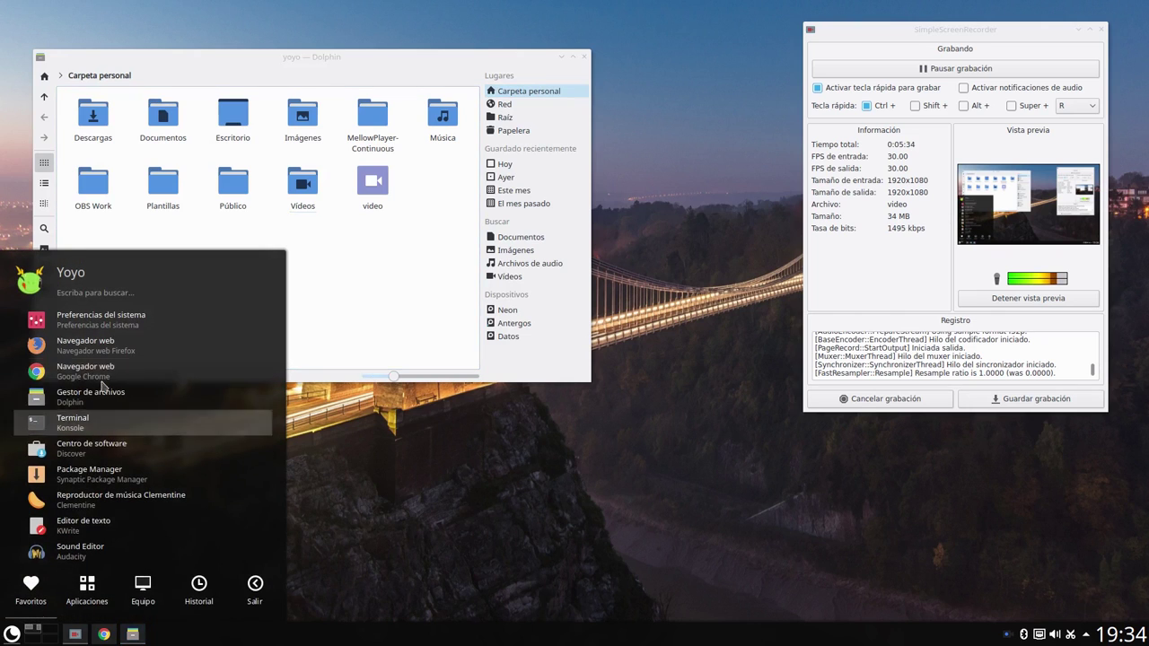
pyautogui.click(72, 419)
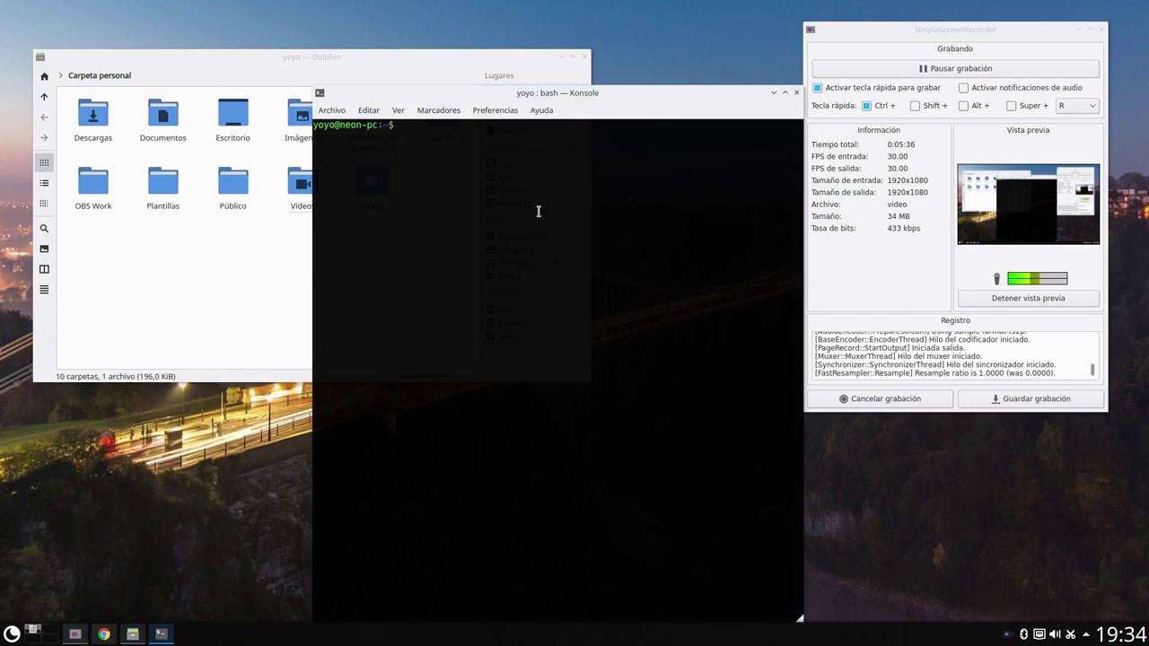
pyautogui.write('htop')
pyautogui.press('Return')
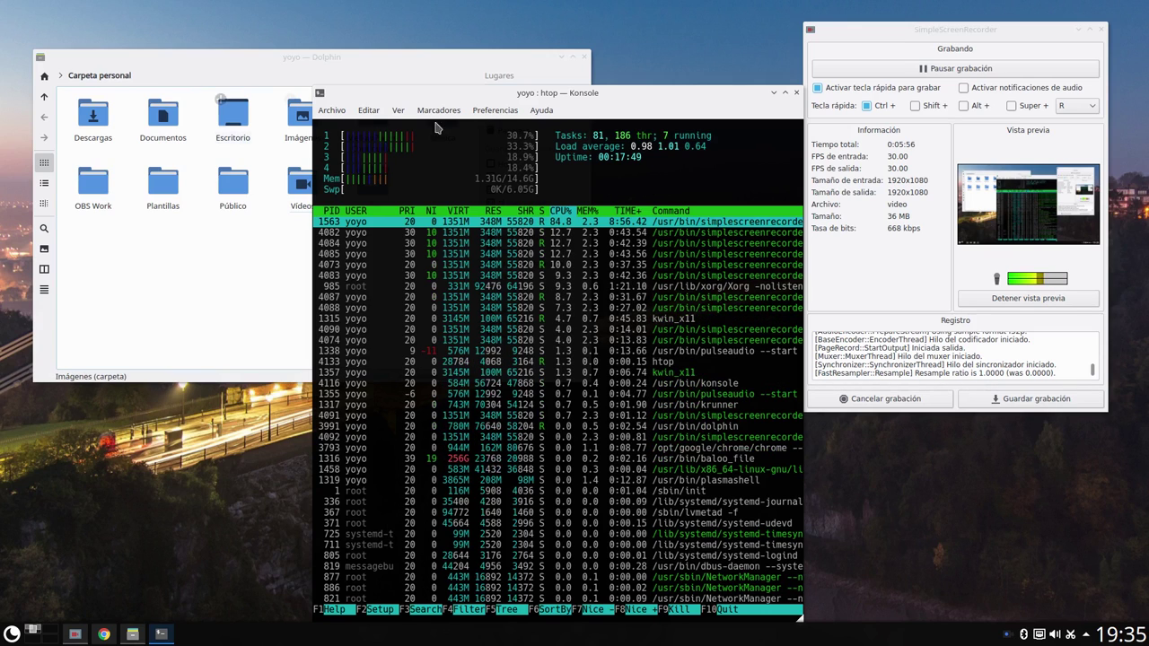
pyautogui.moveTo(598, 93); pyautogui.dragTo(525, 27)
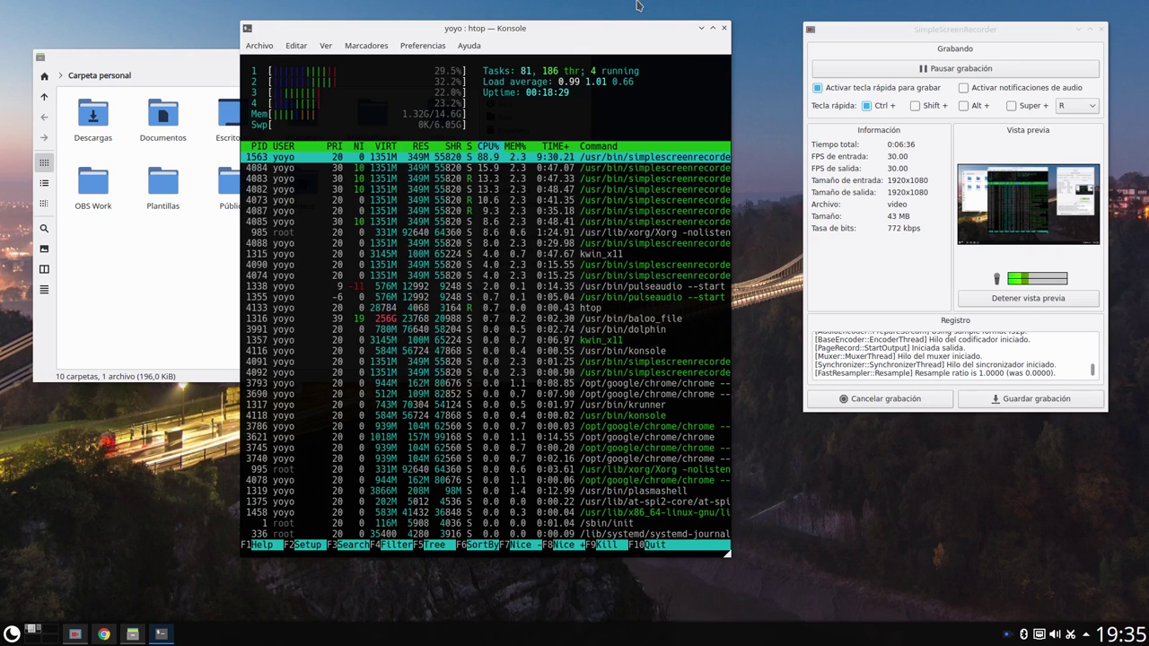
pyautogui.click(702, 28)
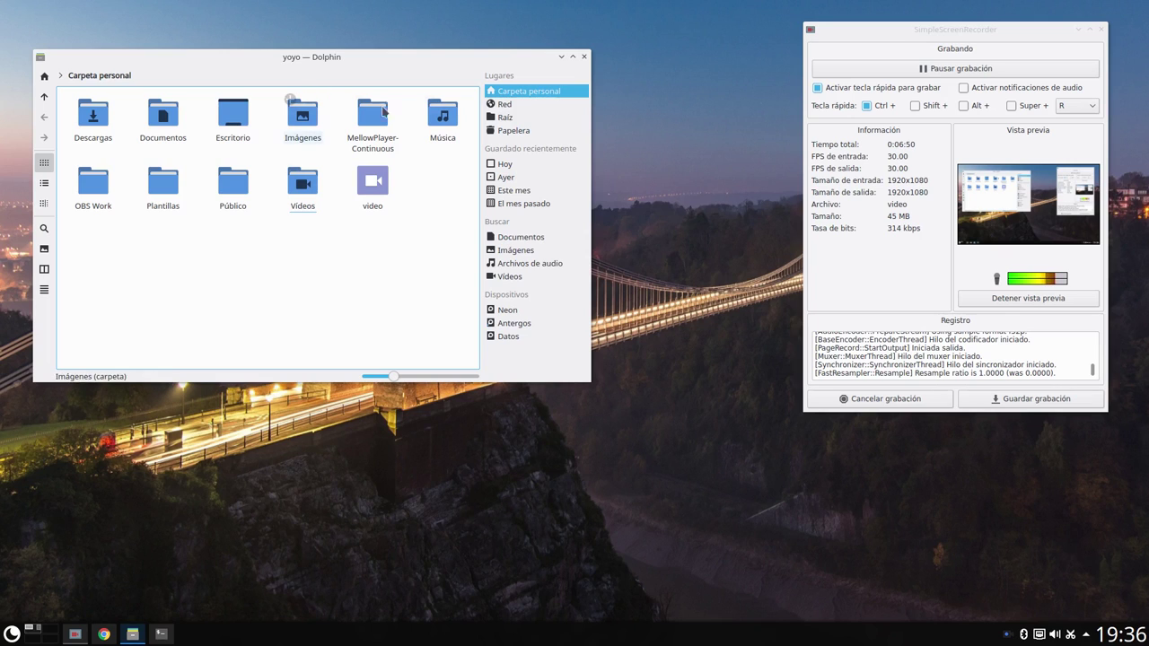
# Open the Clementine music player, shrink and reposition its window to show the playlist and music folders, and quit it.
pyautogui.hotkey('ctrl', 'r')
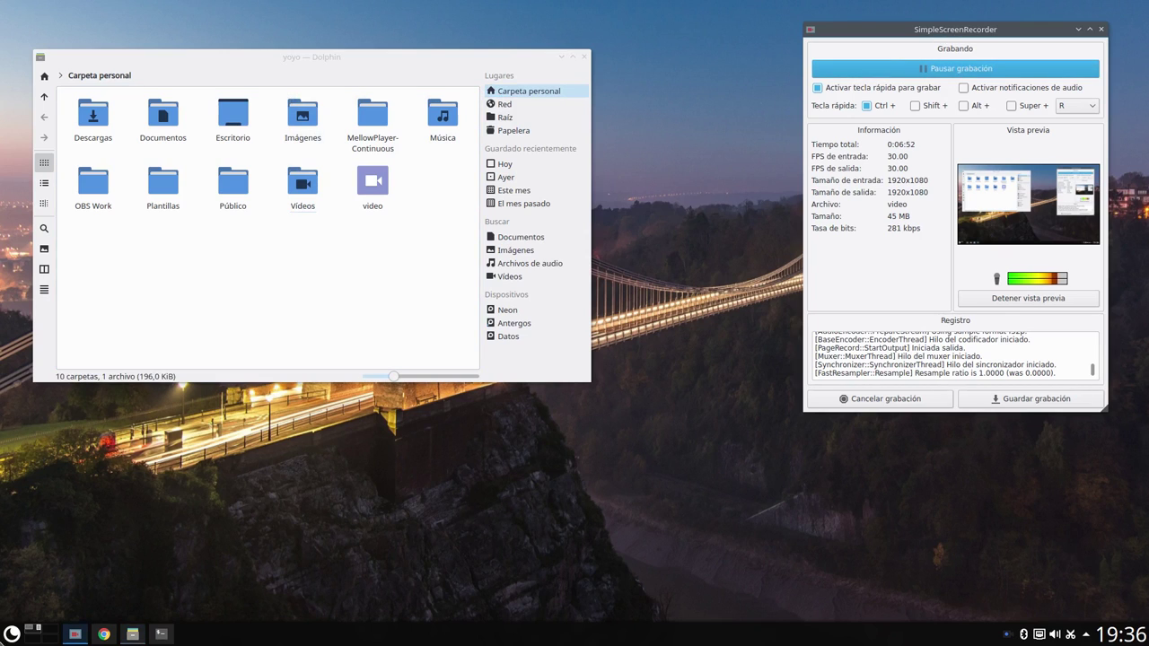
pyautogui.click(11, 634)
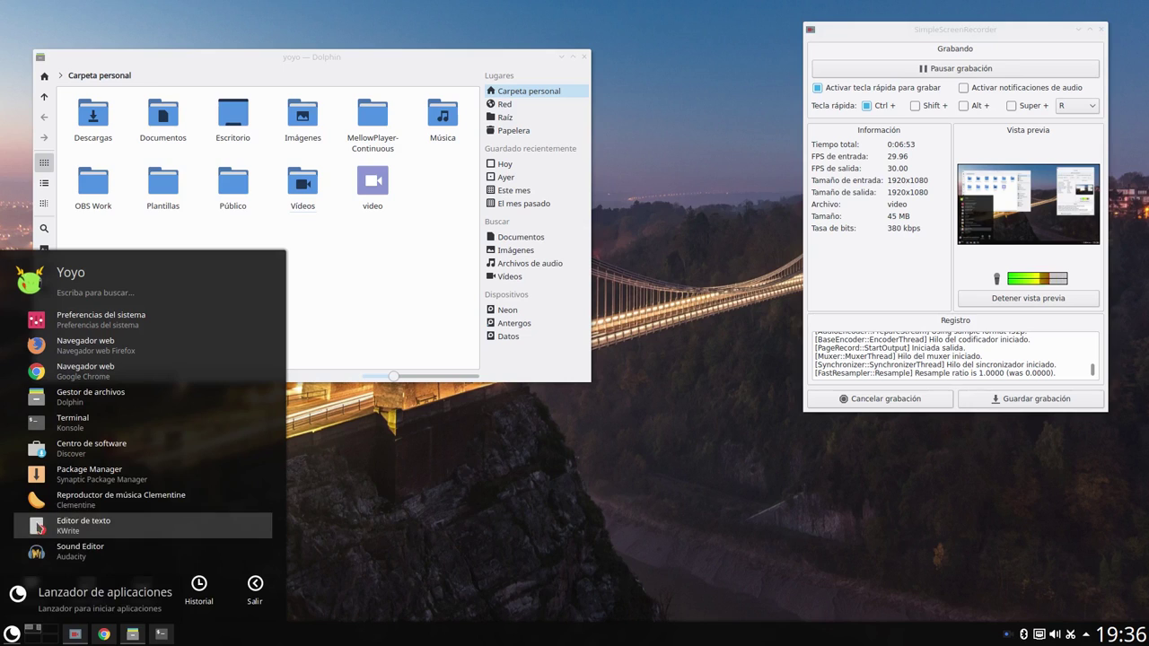
pyautogui.click(43, 507)
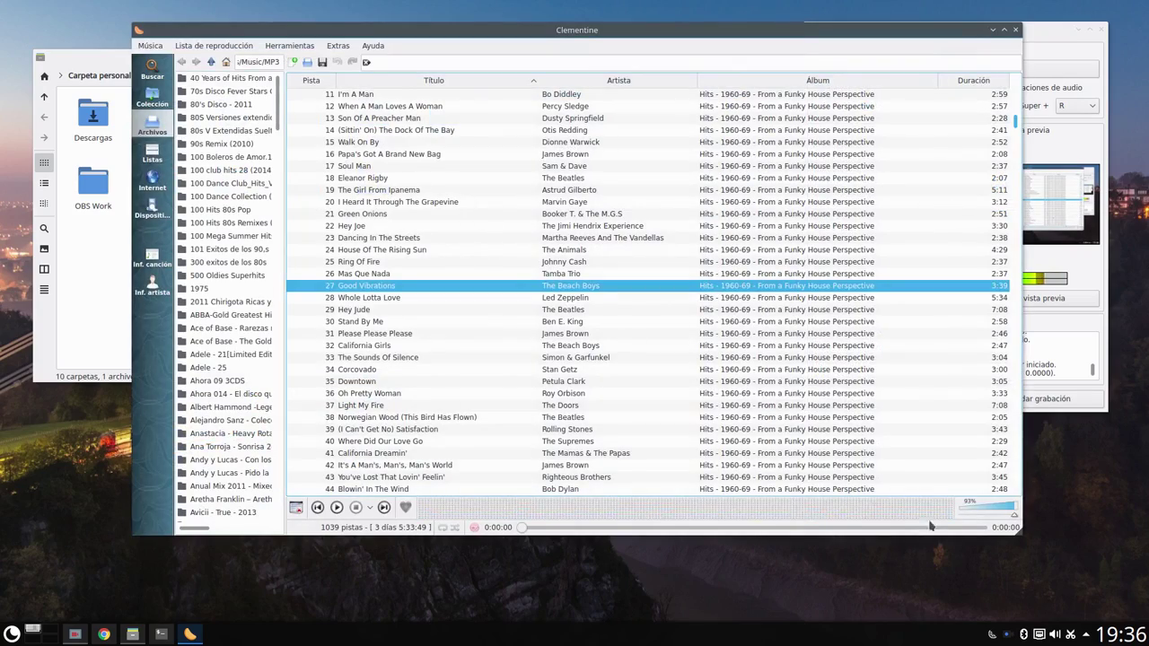
pyautogui.moveTo(1020, 532); pyautogui.dragTo(875, 425)
pyautogui.moveTo(557, 42); pyautogui.dragTo(549, 122)
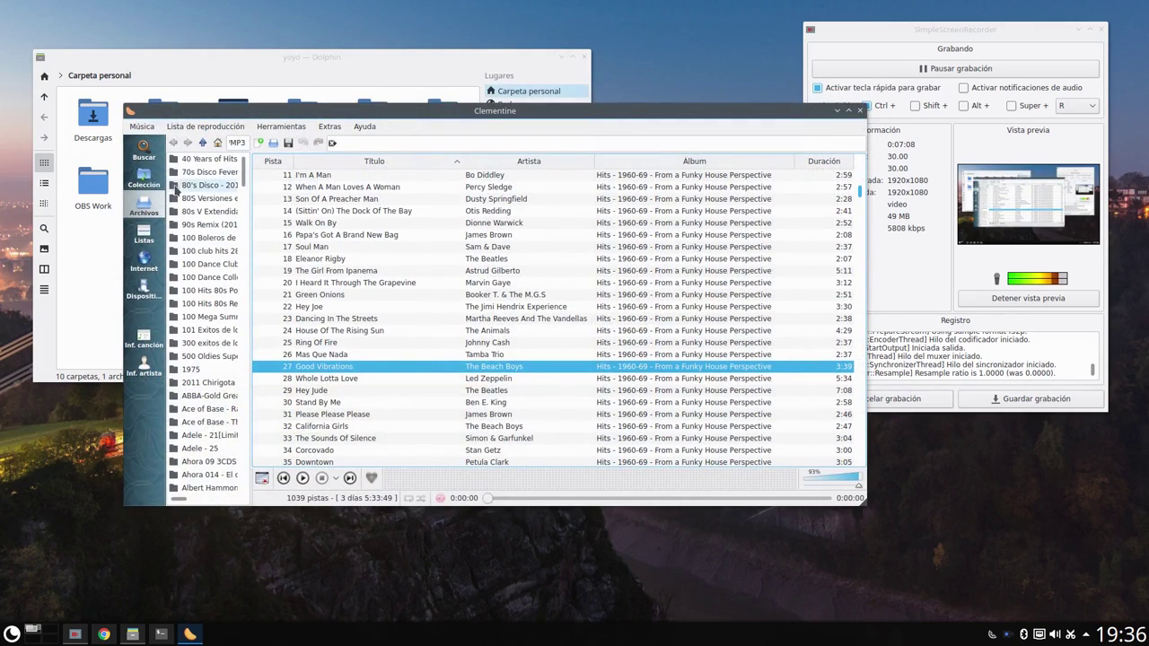
pyautogui.click(142, 127)
pyautogui.click(153, 299)
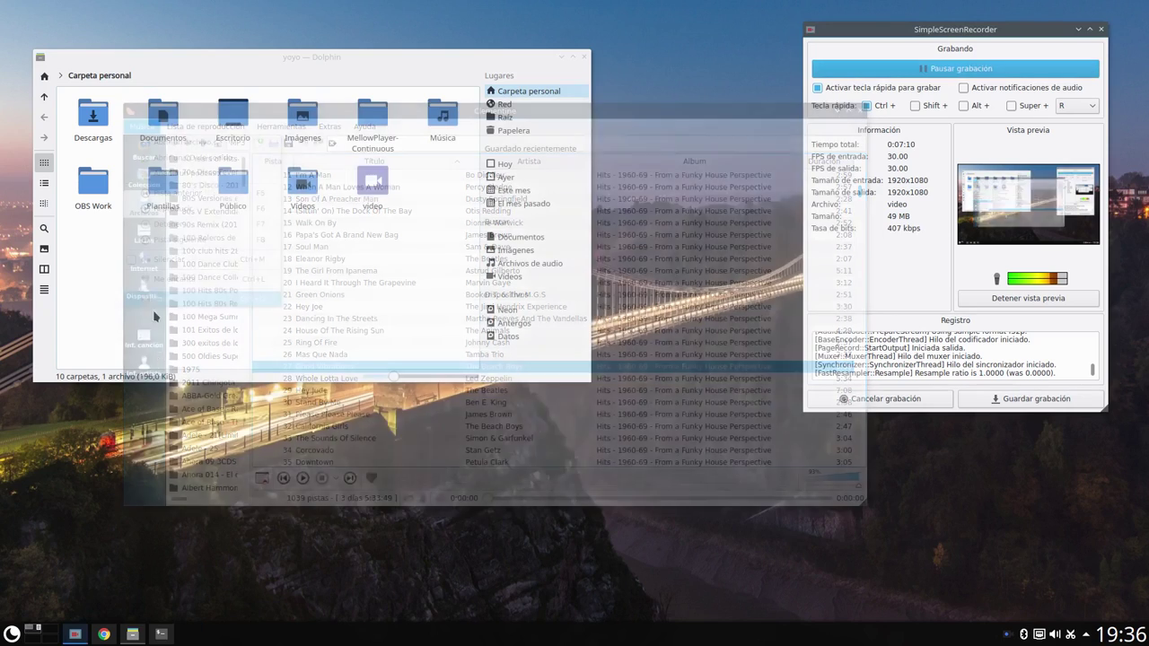
# Look through the whole list of installed Multimedia applications in the application launcher and close the launcher.
pyautogui.click(13, 635)
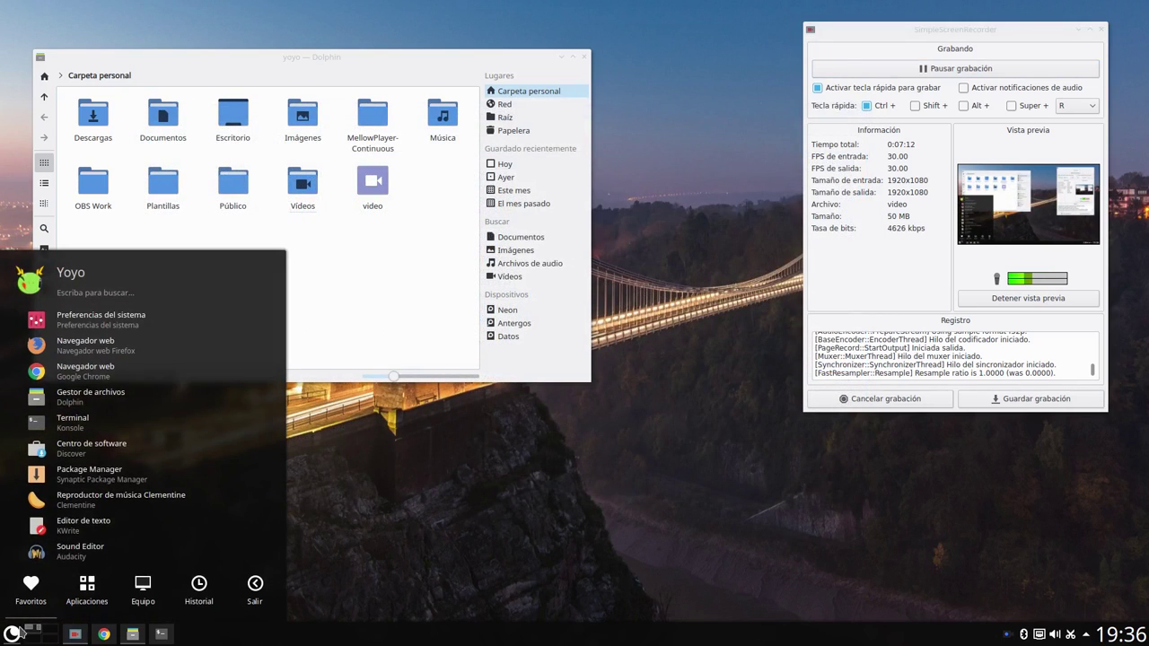
pyautogui.click(75, 603)
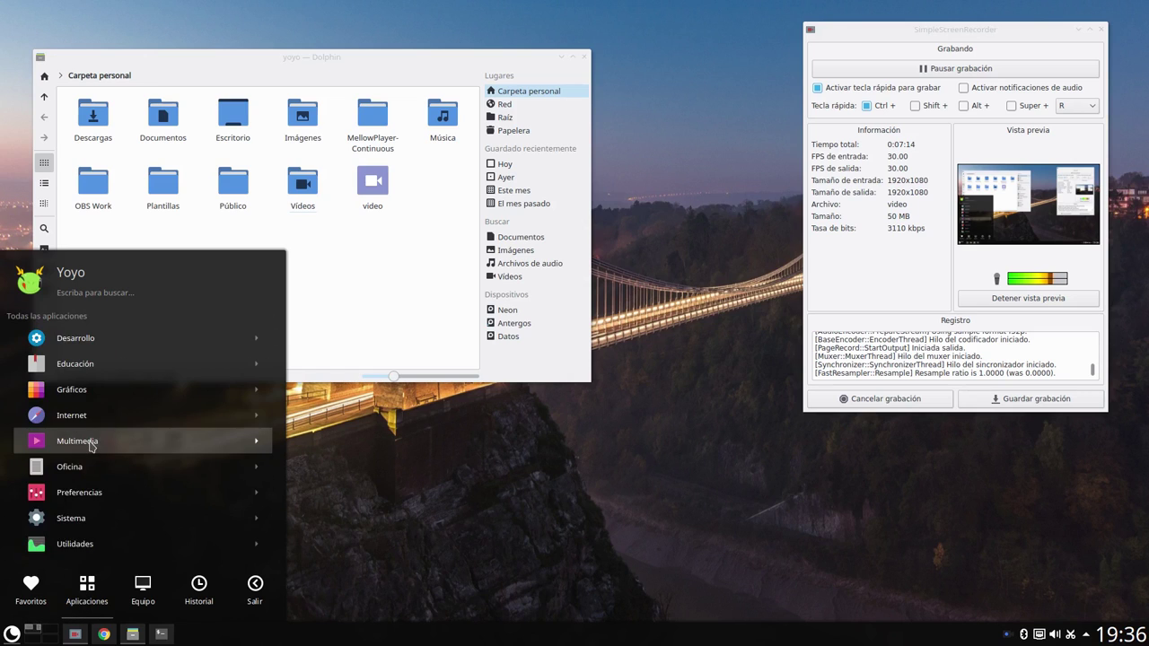
pyautogui.click(91, 443)
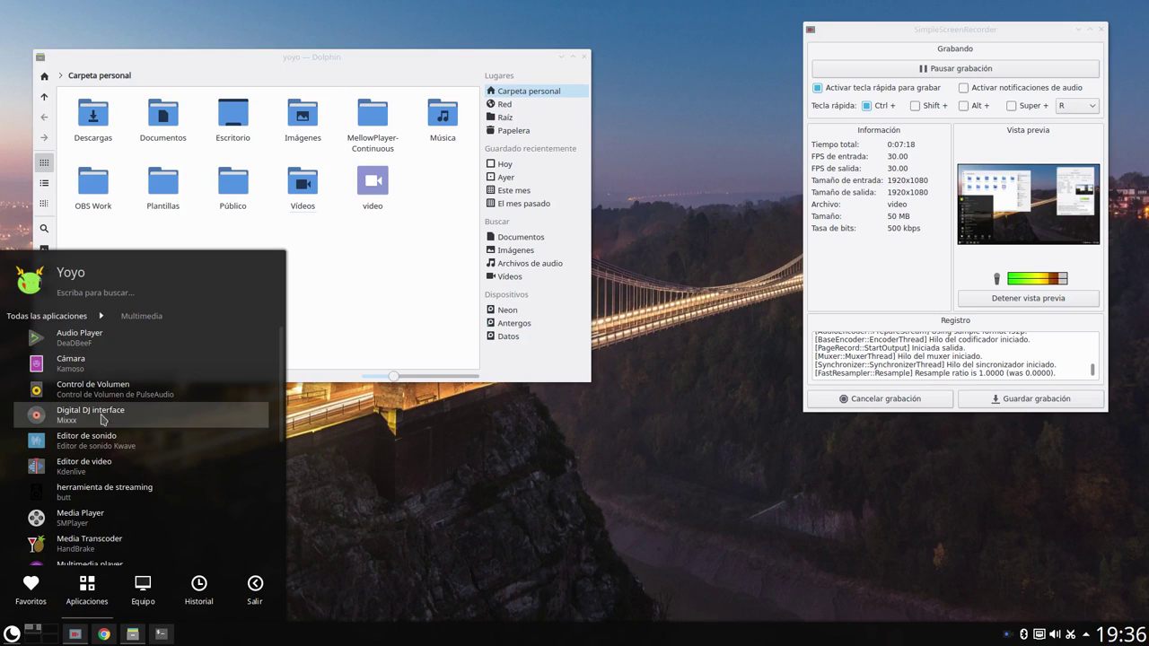
pyautogui.scroll(-5, 124, 425)
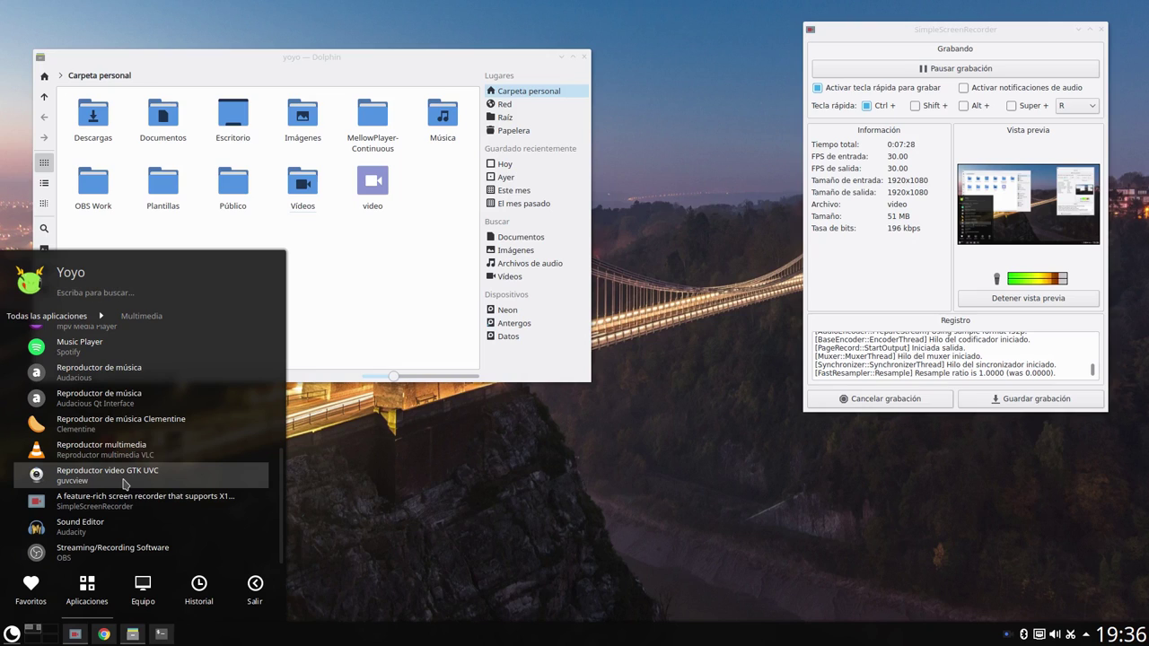
pyautogui.scroll(1, 110, 382)
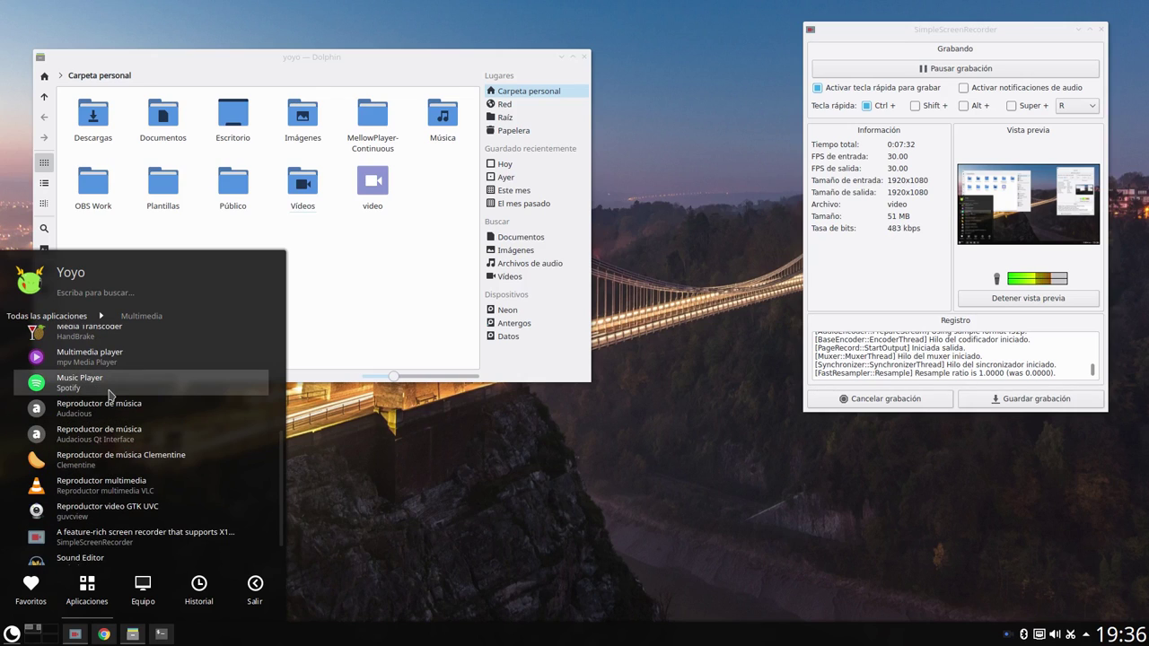
pyautogui.scroll(5, 111, 395)
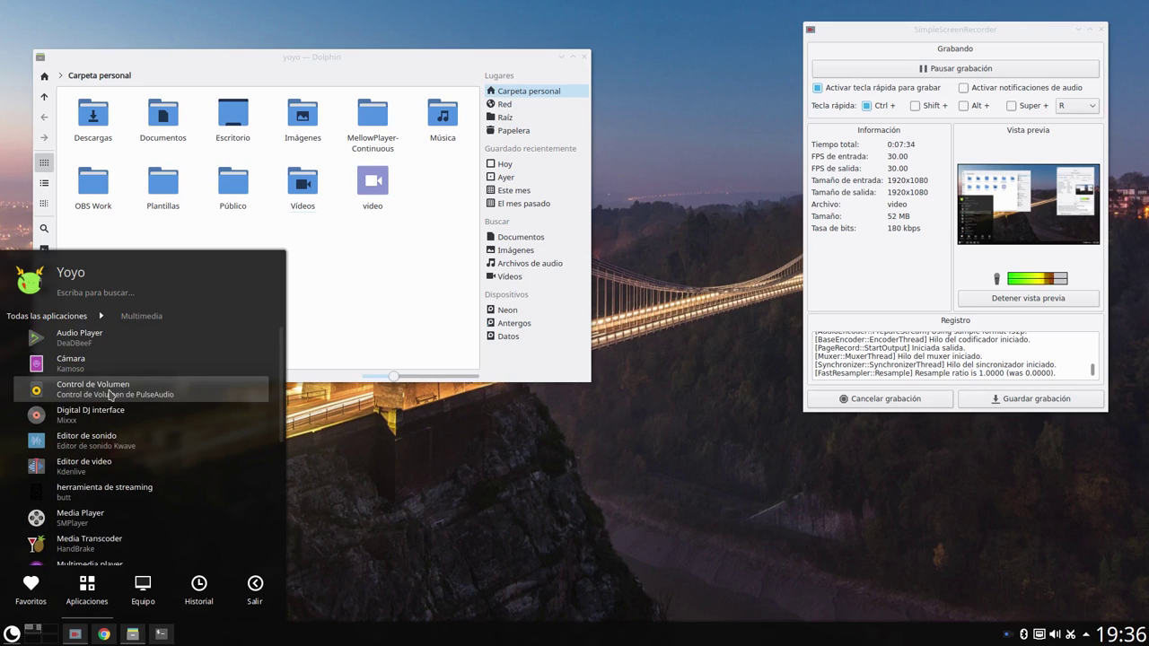
pyautogui.click(340, 500)
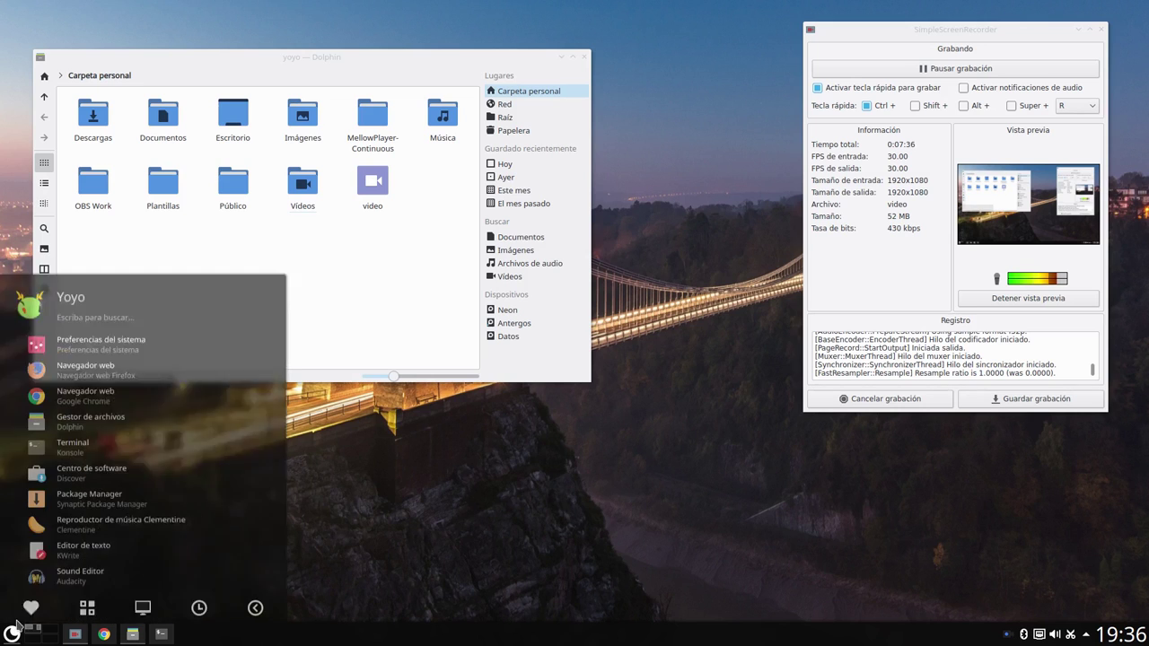
# Show the application launcher's Favoritos, Aplicaciones, Multimedia and Equipo sections and close the launcher.
pyautogui.click(12, 633)
pyautogui.click(98, 602)
pyautogui.click(50, 603)
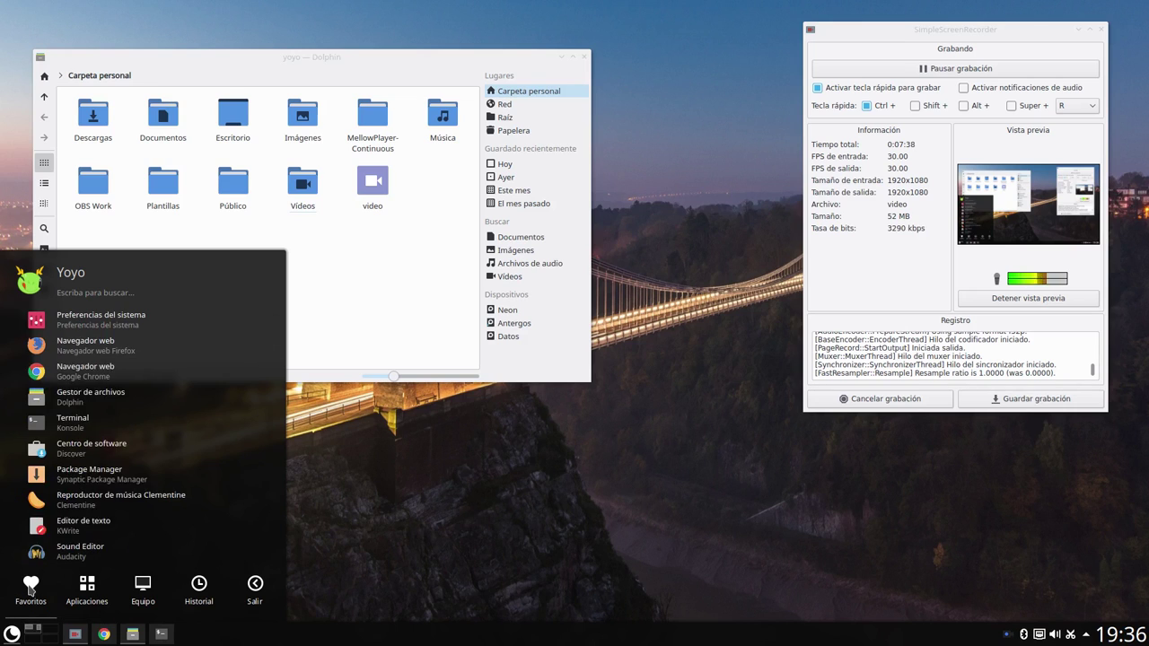
pyautogui.click(87, 589)
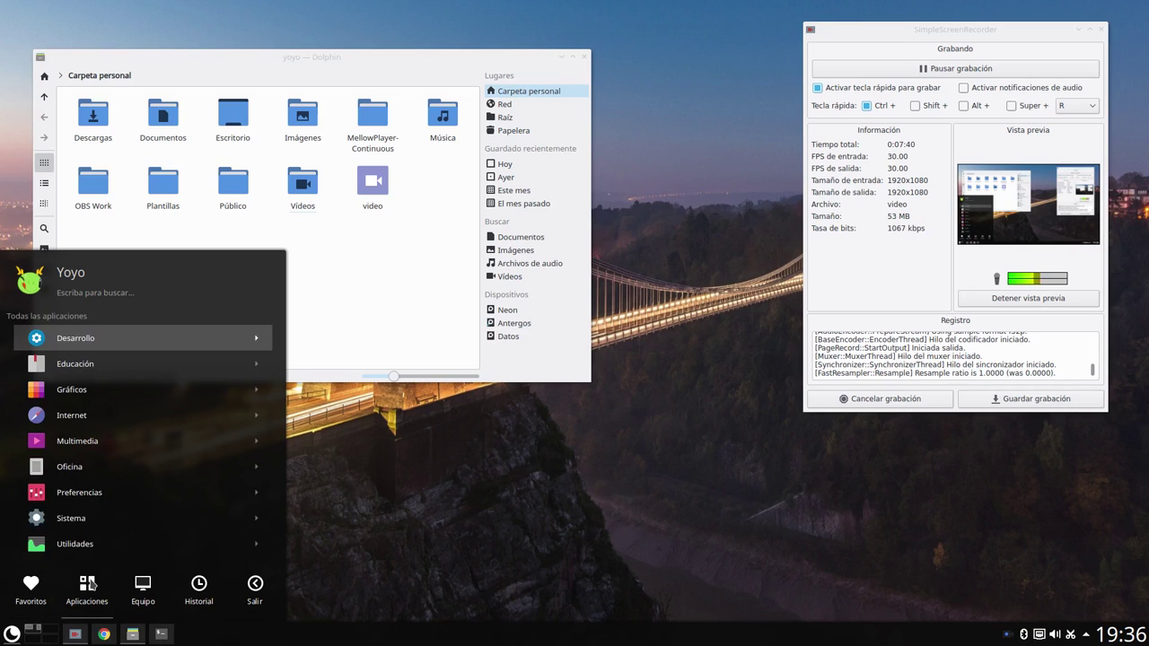
pyautogui.click(141, 437)
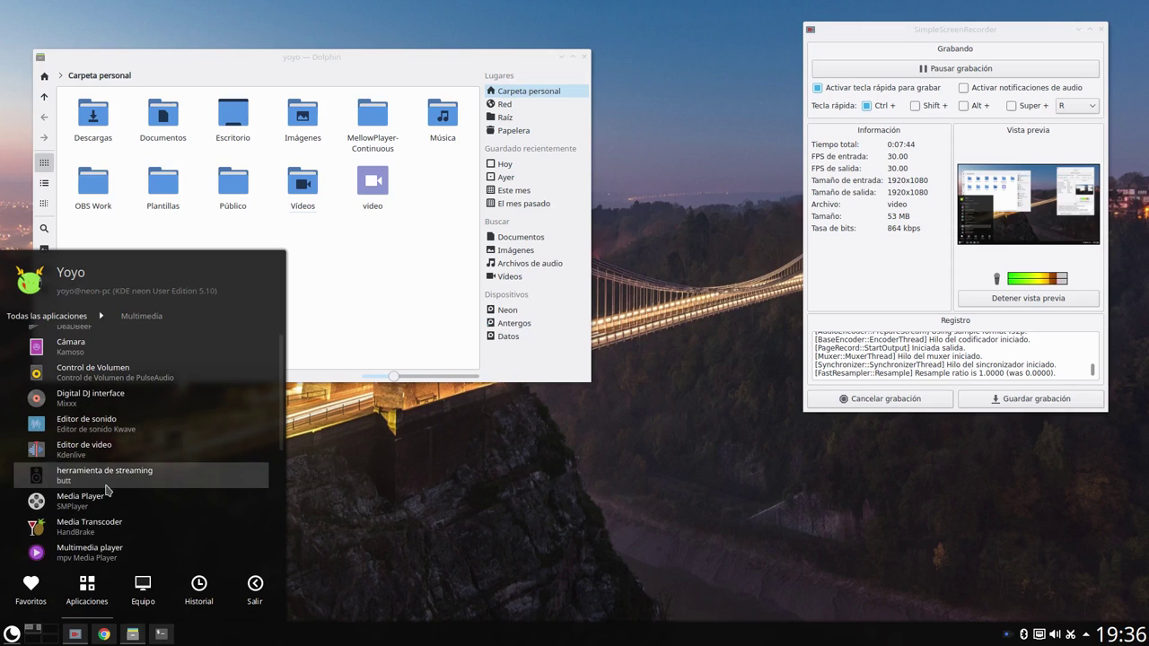
pyautogui.scroll(-2, 99, 538)
pyautogui.click(139, 596)
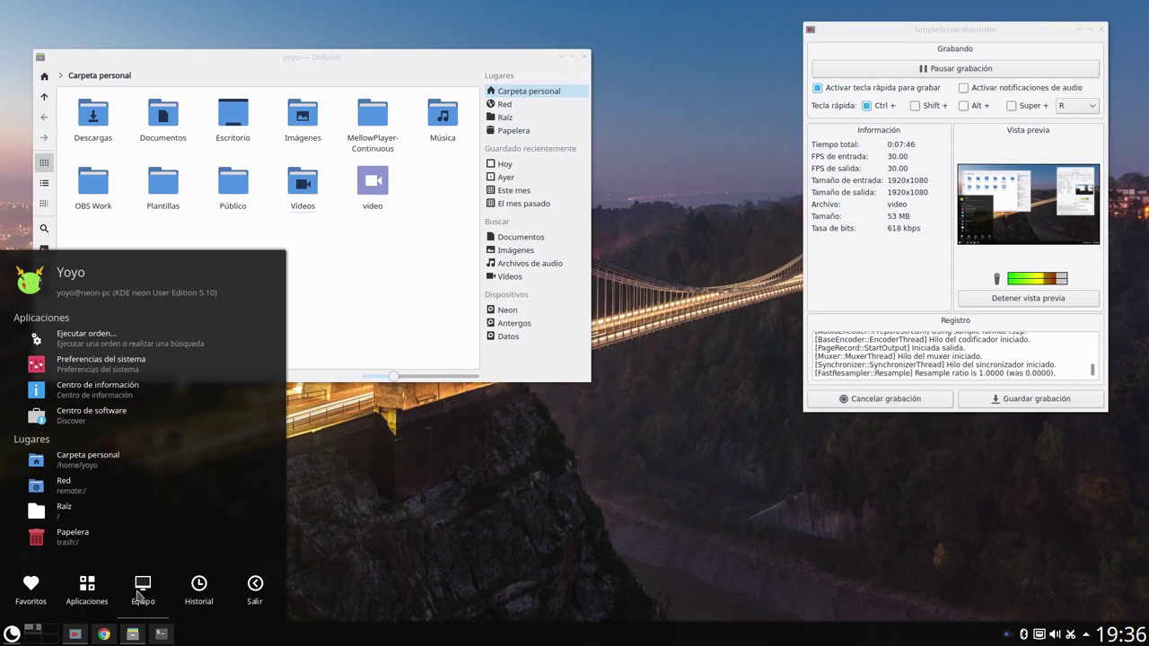
pyautogui.click(402, 471)
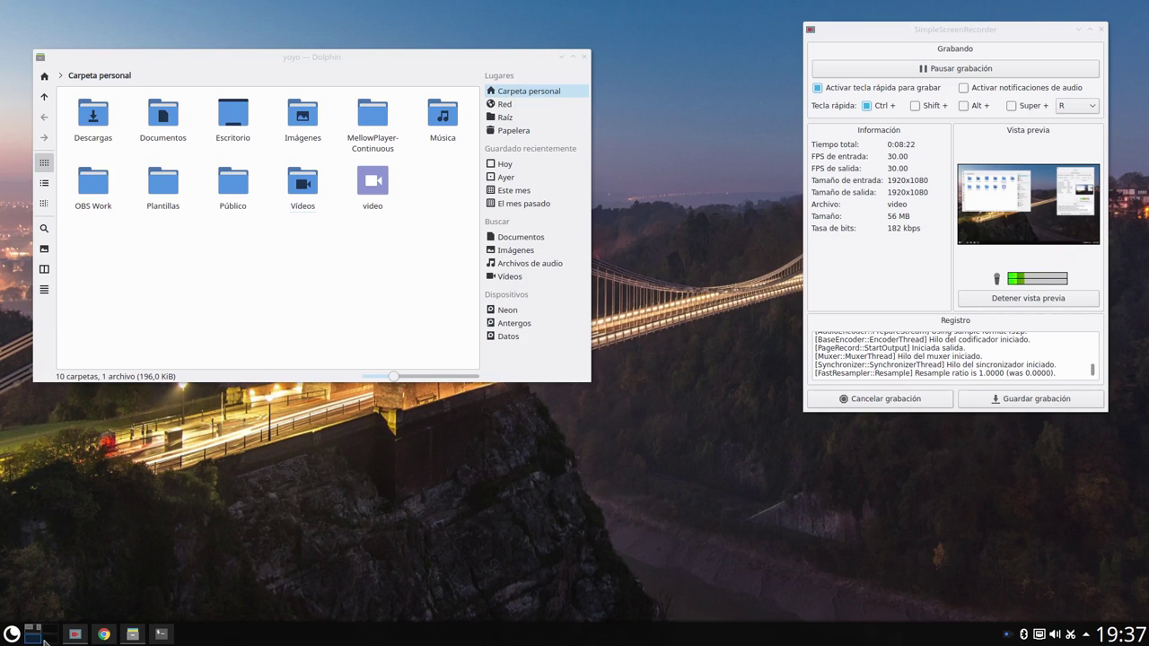
# Open the Discover software centre, move and enlarge its window to show the featured applications, and close it.
pyautogui.moveTo(326, 61); pyautogui.dragTo(333, 67)
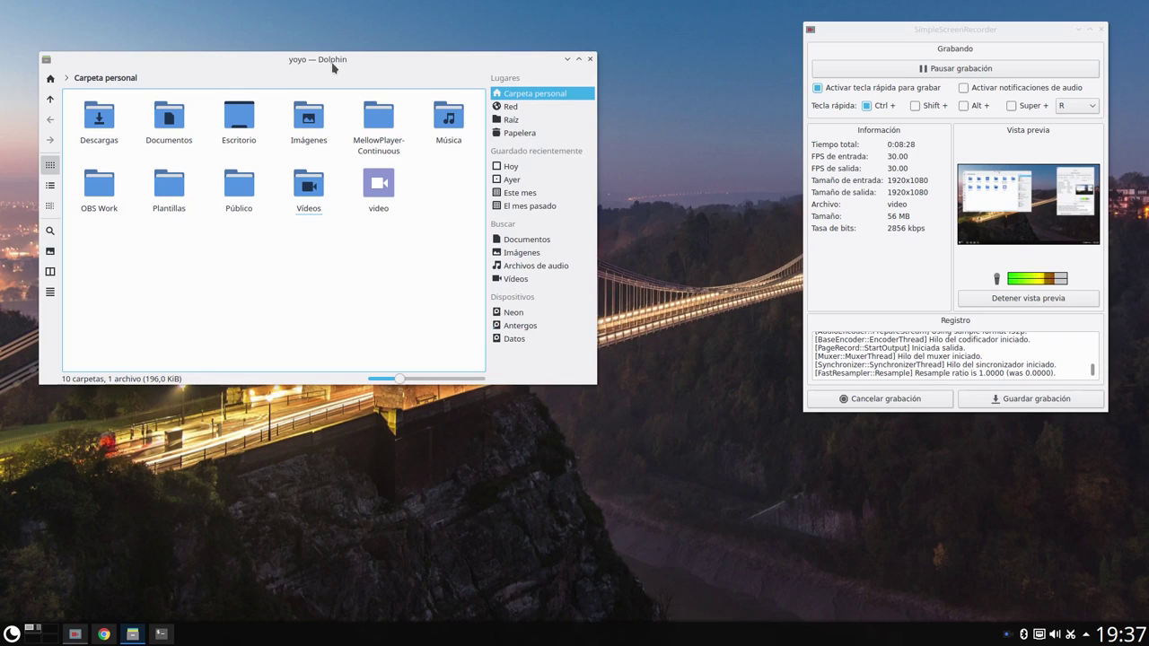
pyautogui.click(12, 634)
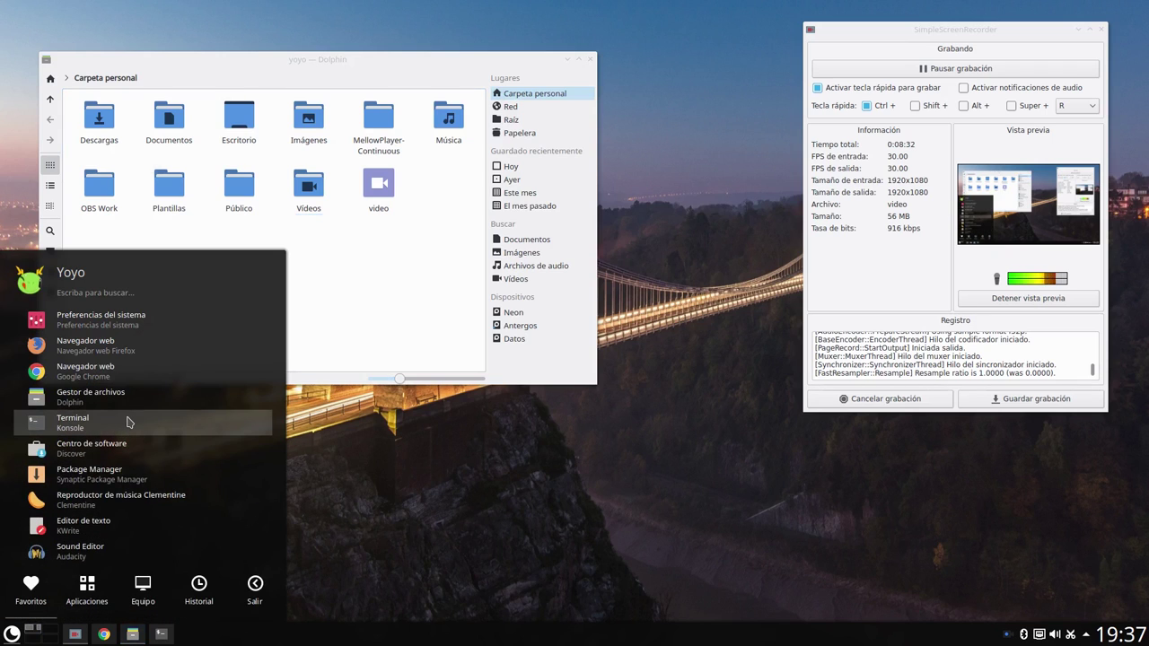
pyautogui.click(128, 447)
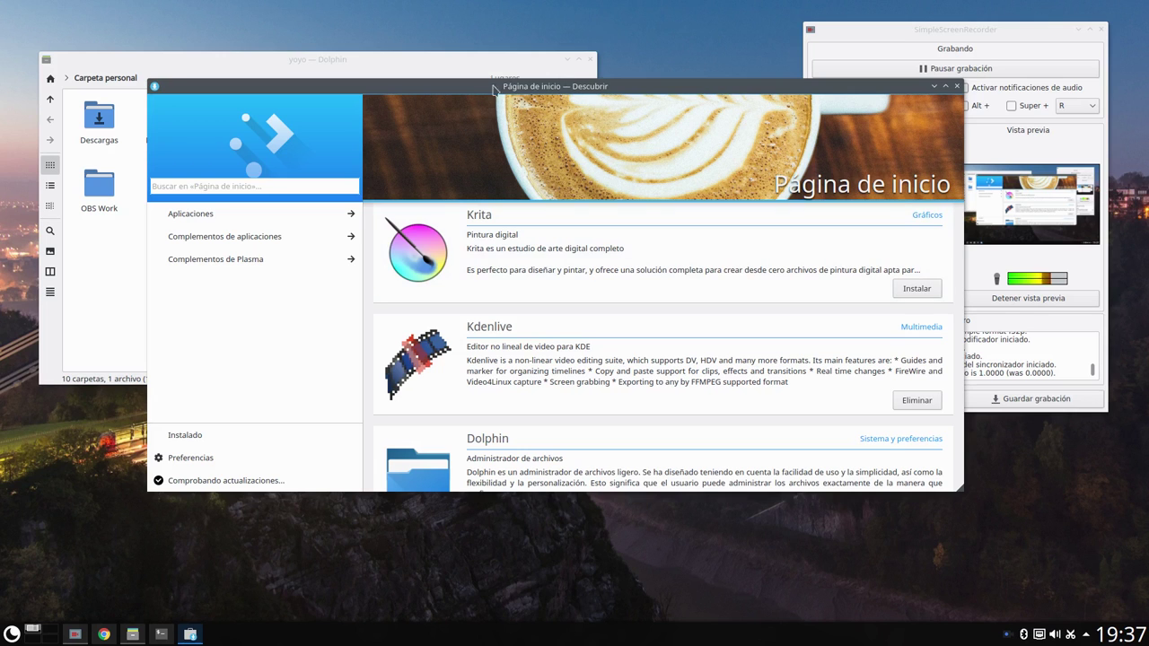
pyautogui.moveTo(498, 87); pyautogui.dragTo(502, 129)
pyautogui.click(12, 634)
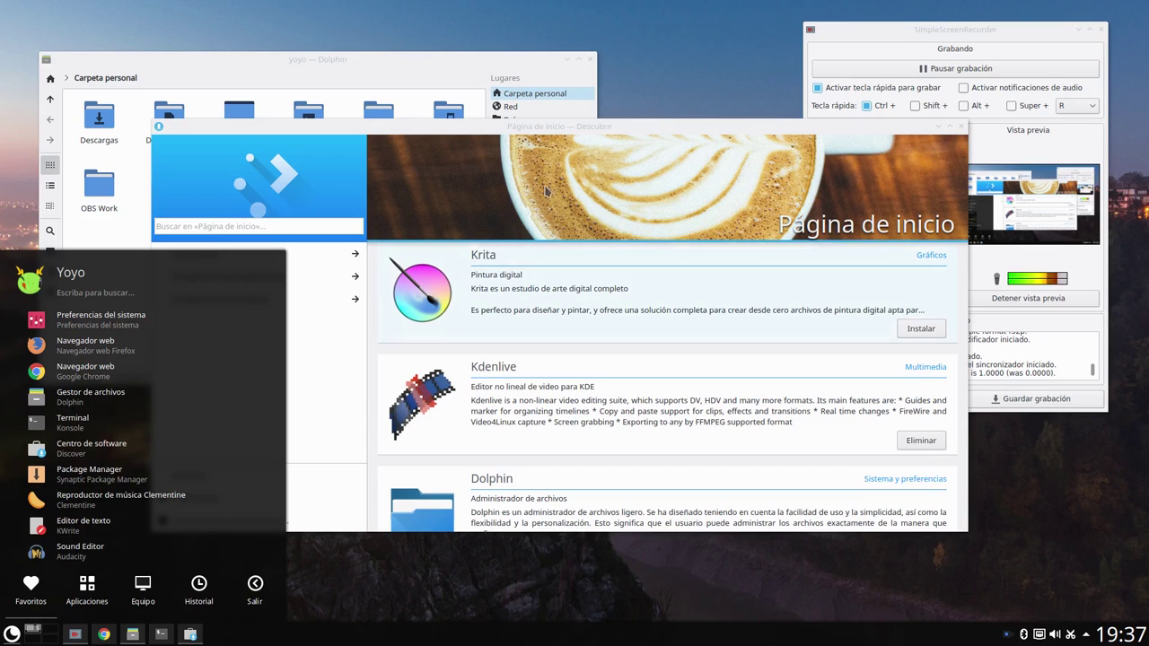
pyautogui.click(545, 132)
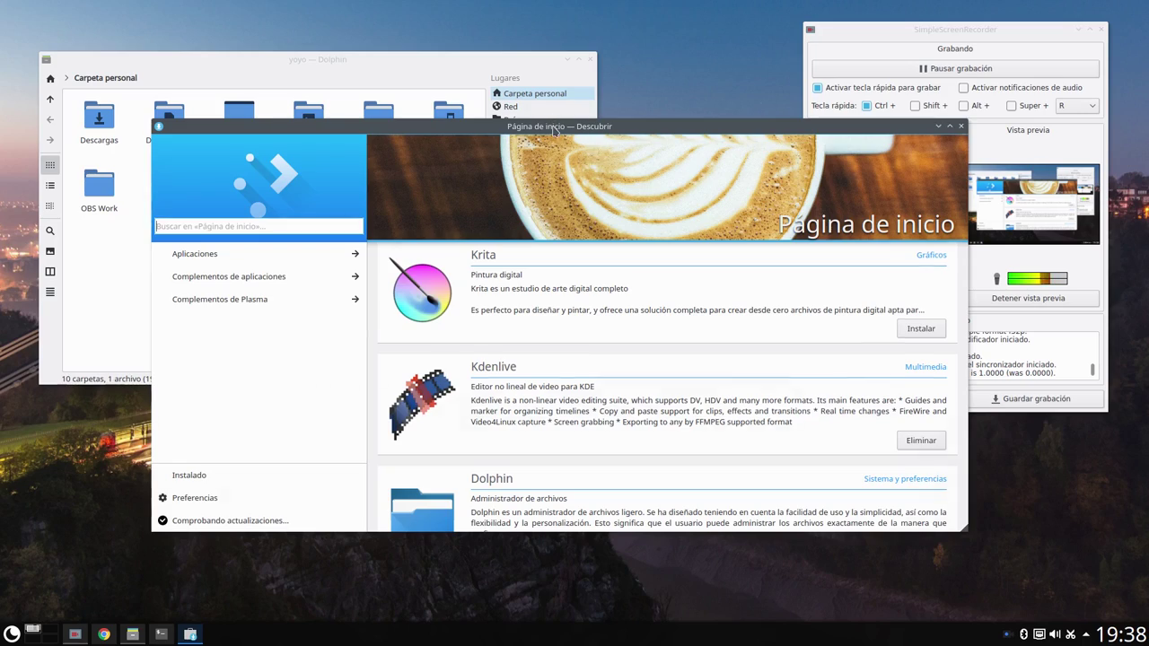
pyautogui.moveTo(555, 130); pyautogui.dragTo(546, 41)
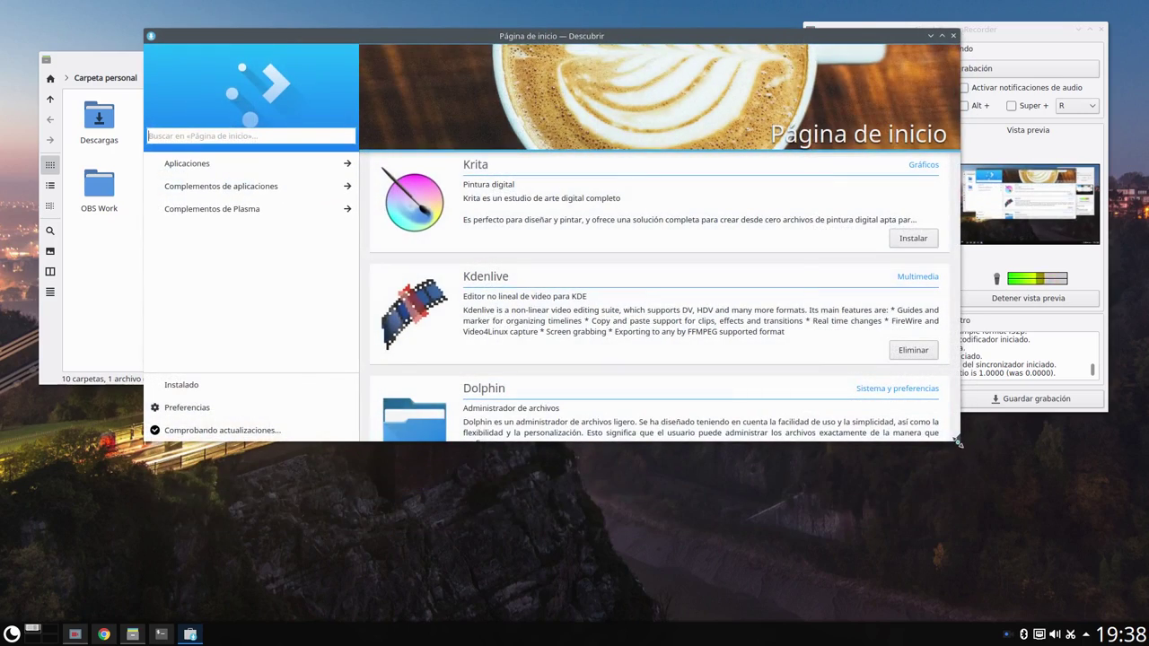
pyautogui.moveTo(957, 442); pyautogui.dragTo(977, 582)
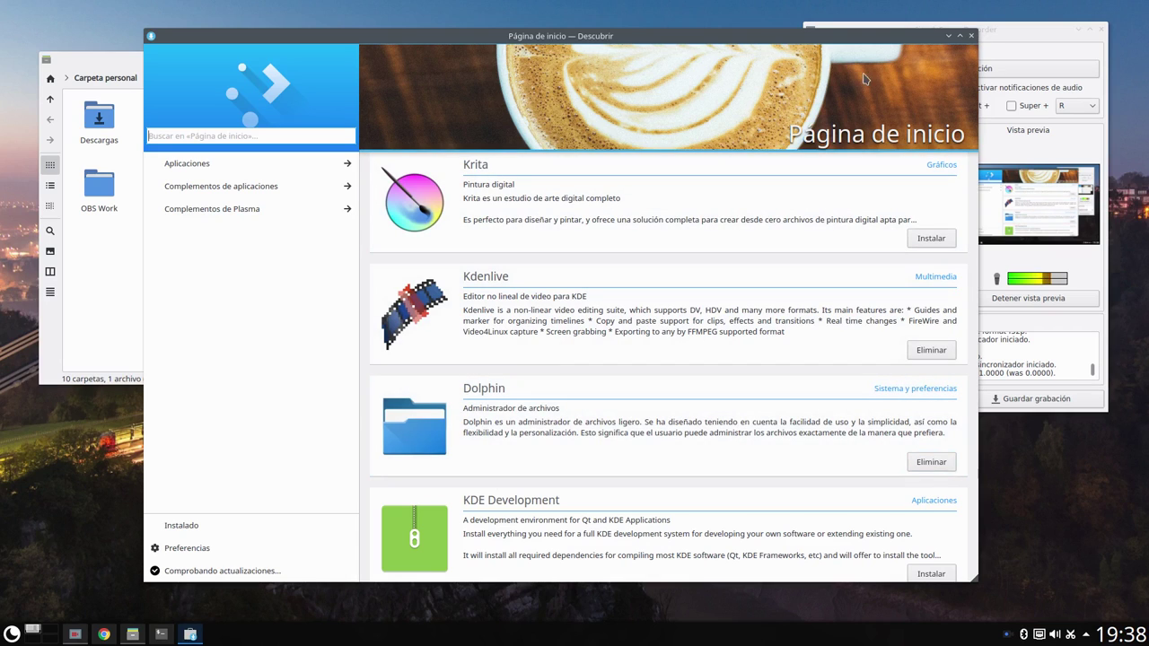
pyautogui.click(970, 35)
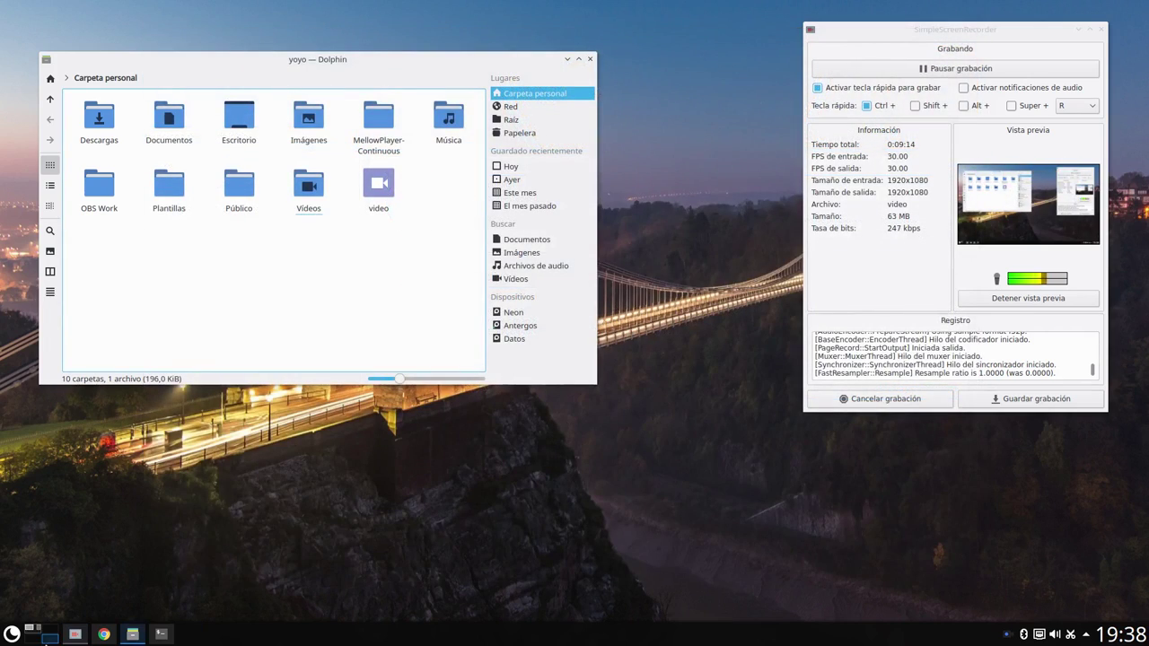
# Open the Synaptic package manager, authenticating with the account password, and move and enlarge its window to show the package list.
pyautogui.click(12, 633)
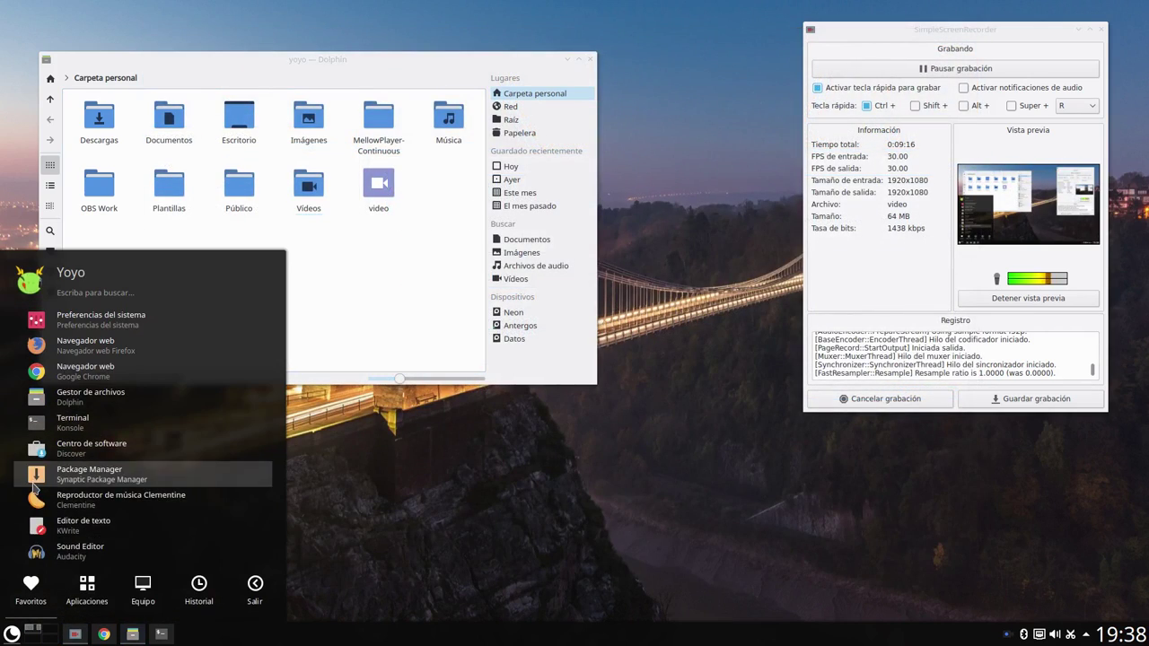
pyautogui.click(36, 480)
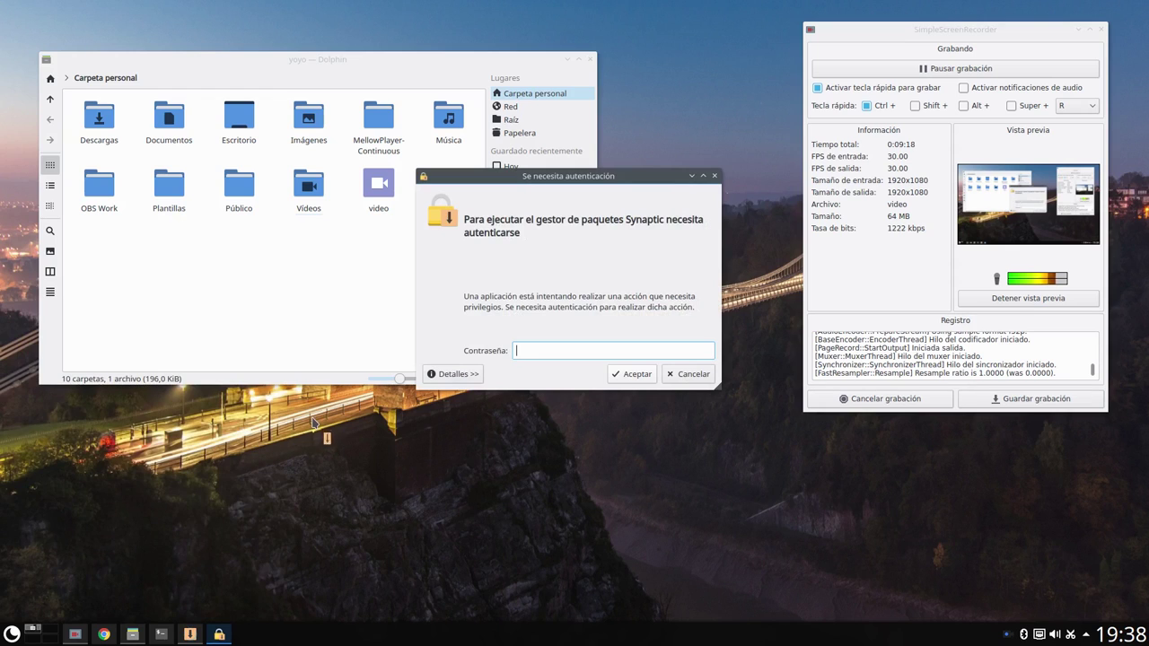
pyautogui.write('••••••••')
pyautogui.press('Return')
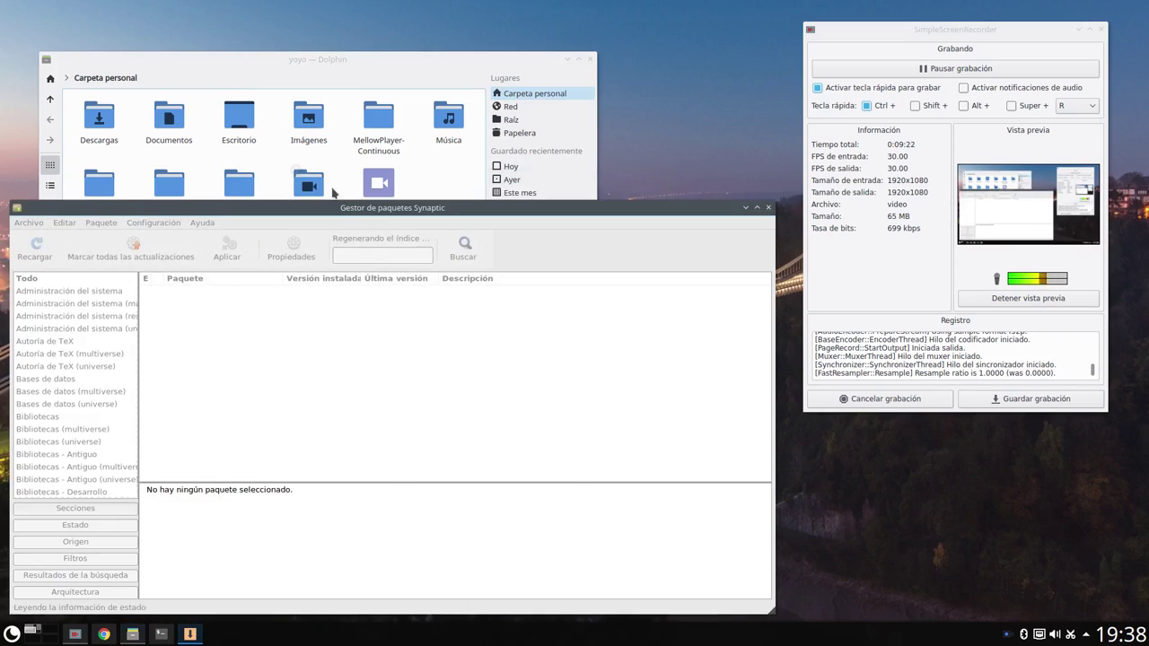
pyautogui.moveTo(330, 209); pyautogui.dragTo(390, 57)
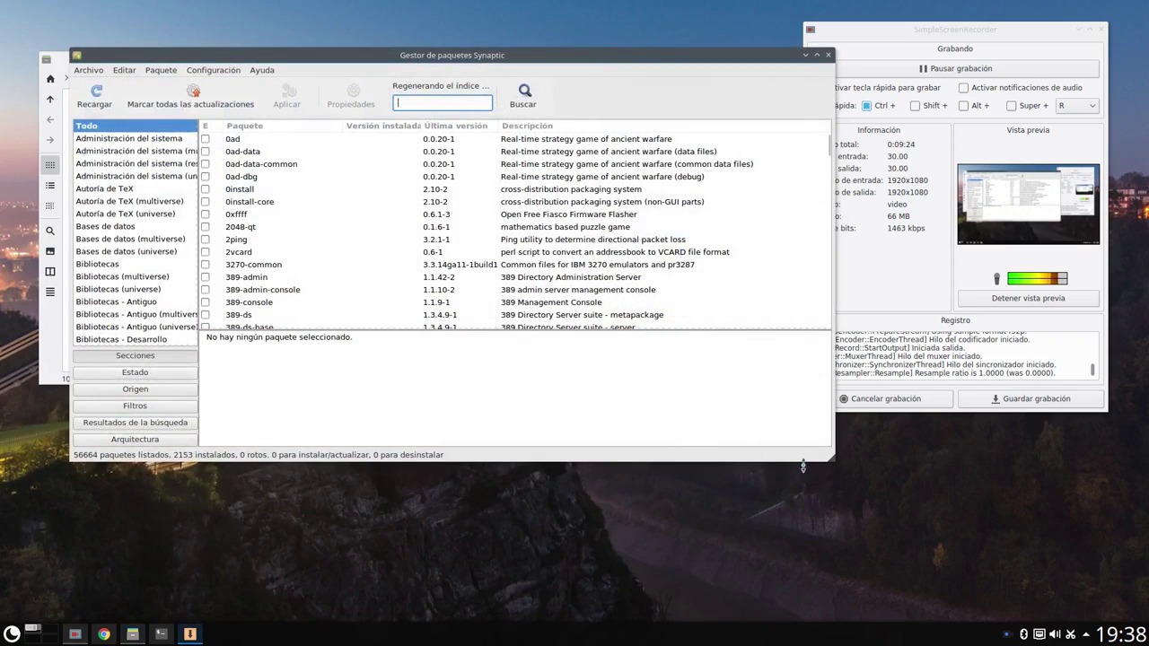
pyautogui.moveTo(832, 463); pyautogui.dragTo(1014, 565)
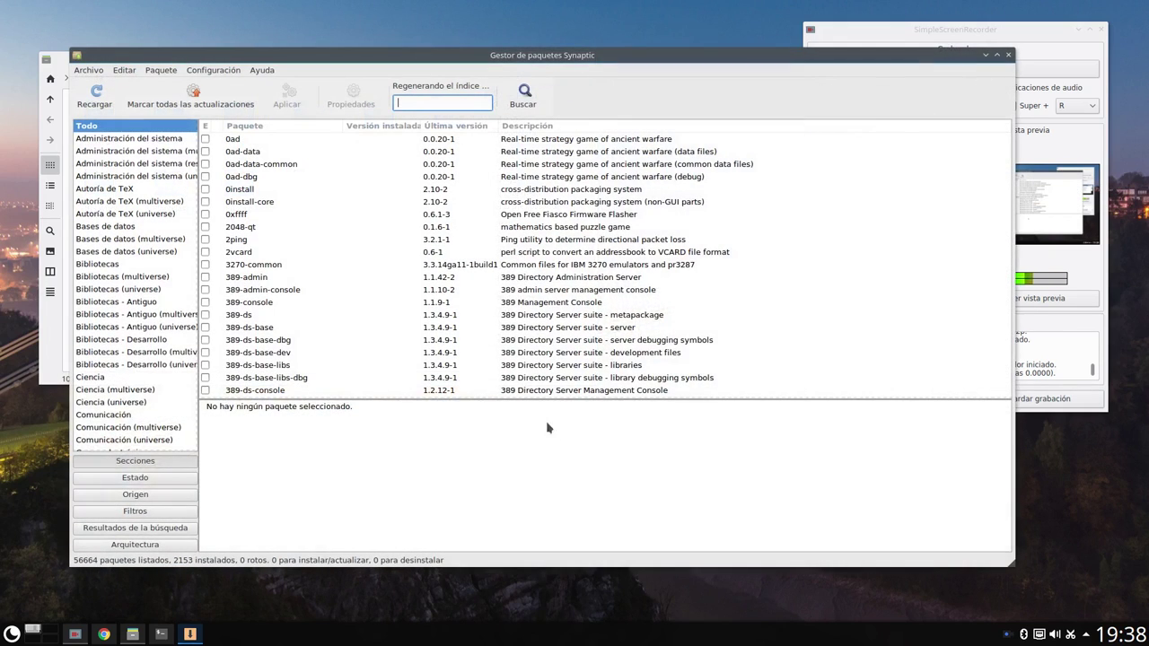
# Show the Synaptic version information, dismiss it and close the package manager.
pyautogui.click(263, 70)
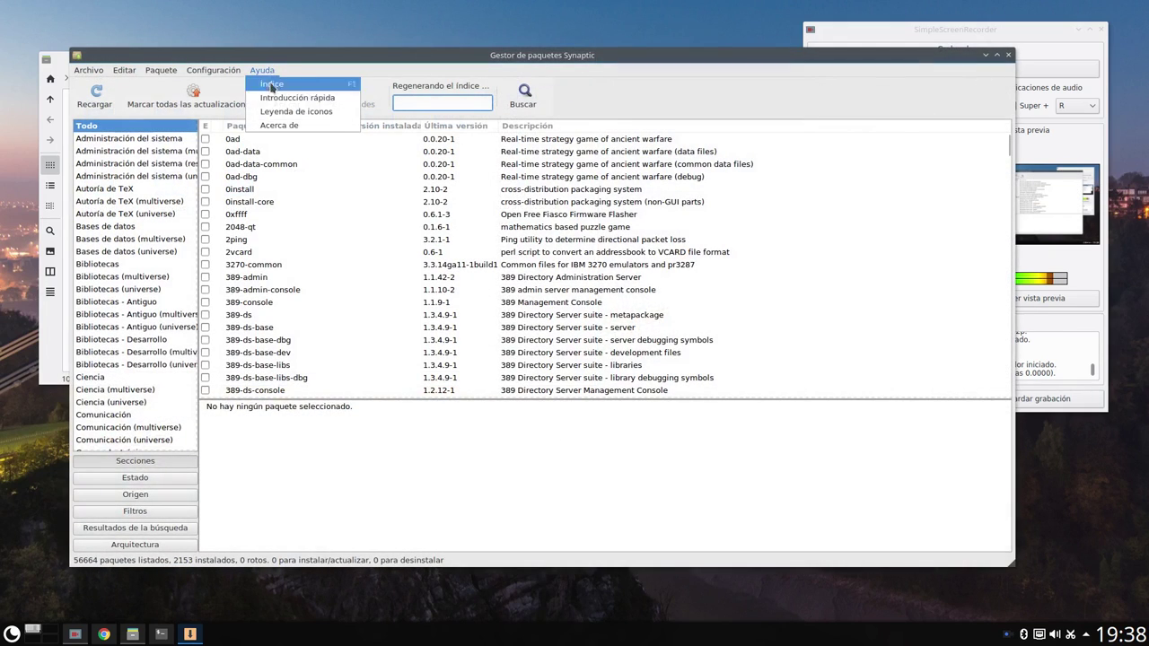
pyautogui.click(279, 126)
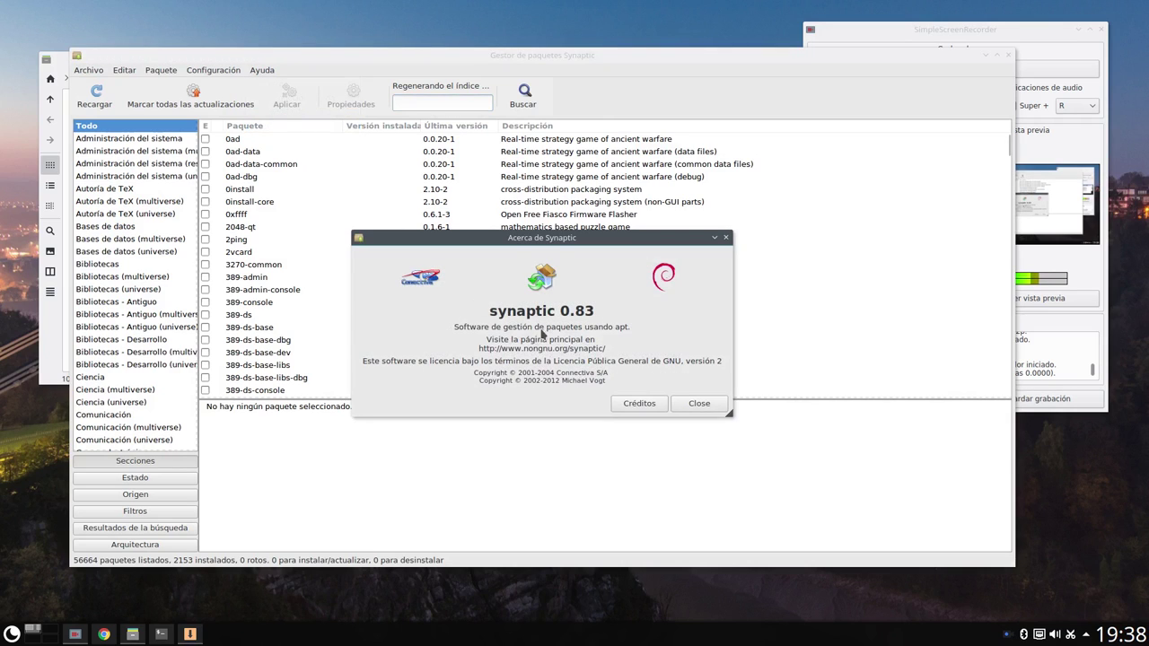
pyautogui.click(688, 405)
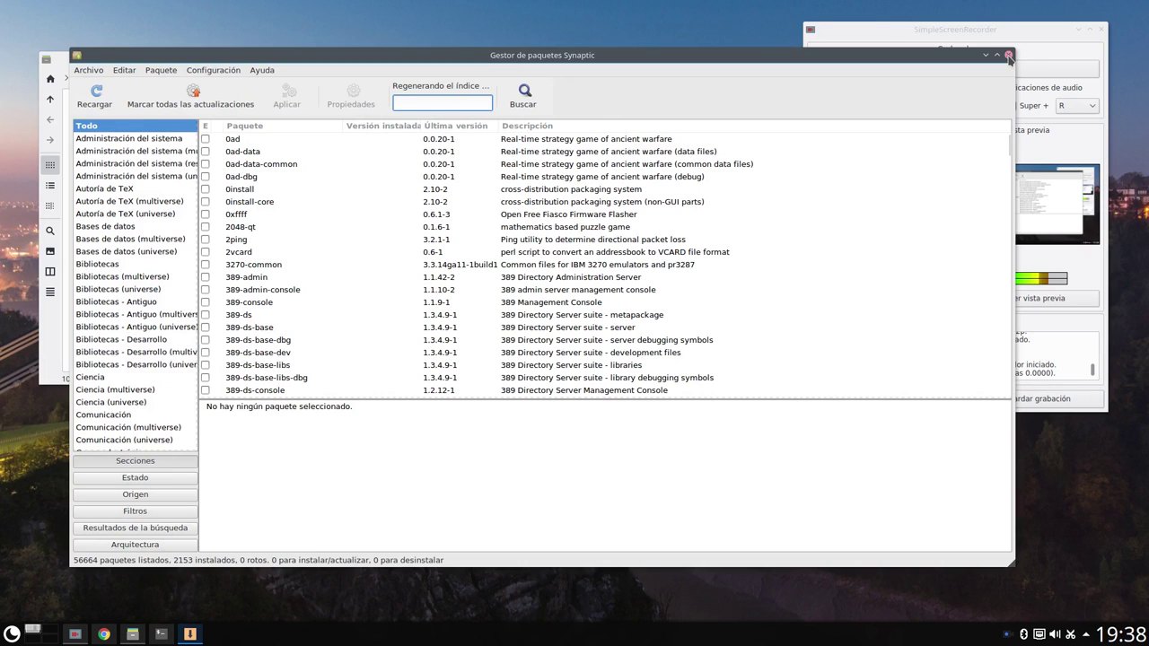
pyautogui.click(1011, 56)
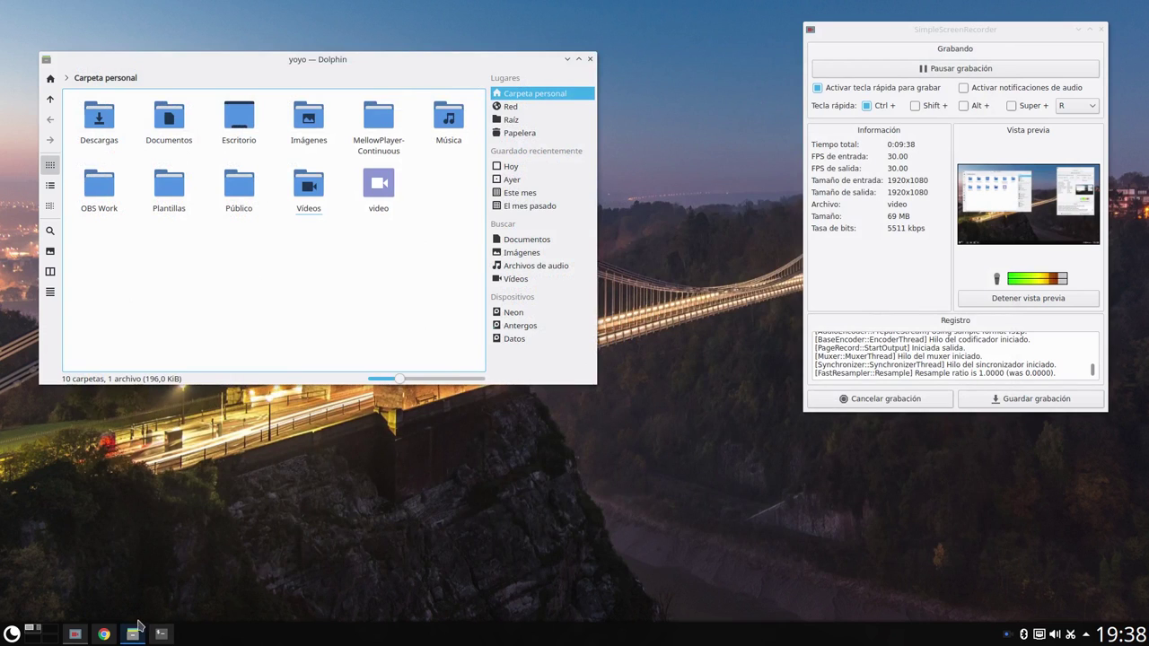
# Switch to Chrome, search Google for "kde neon" in a new tab and open the official neon.kde.org site.
pyautogui.click(104, 634)
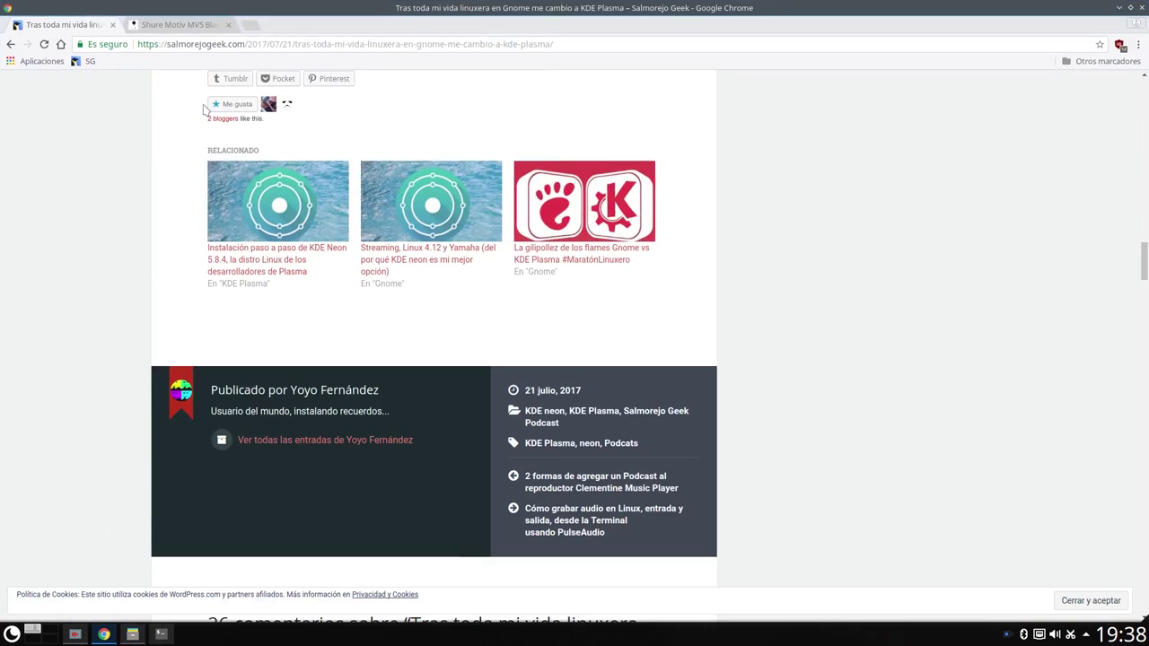
pyautogui.click(250, 24)
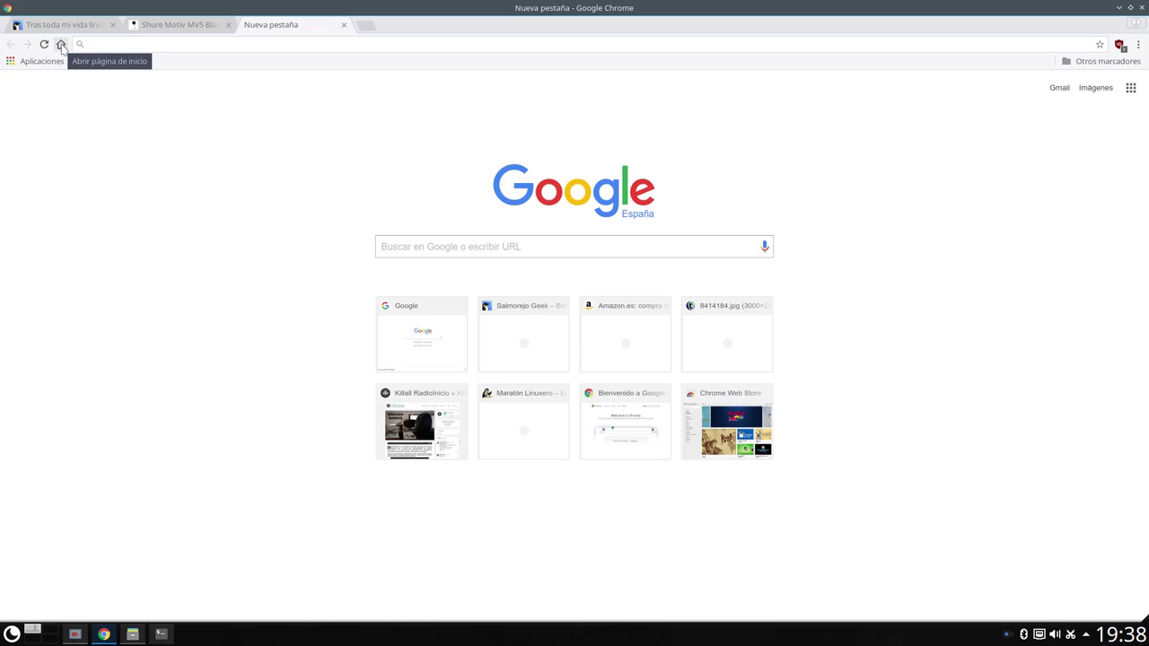
pyautogui.click(61, 45)
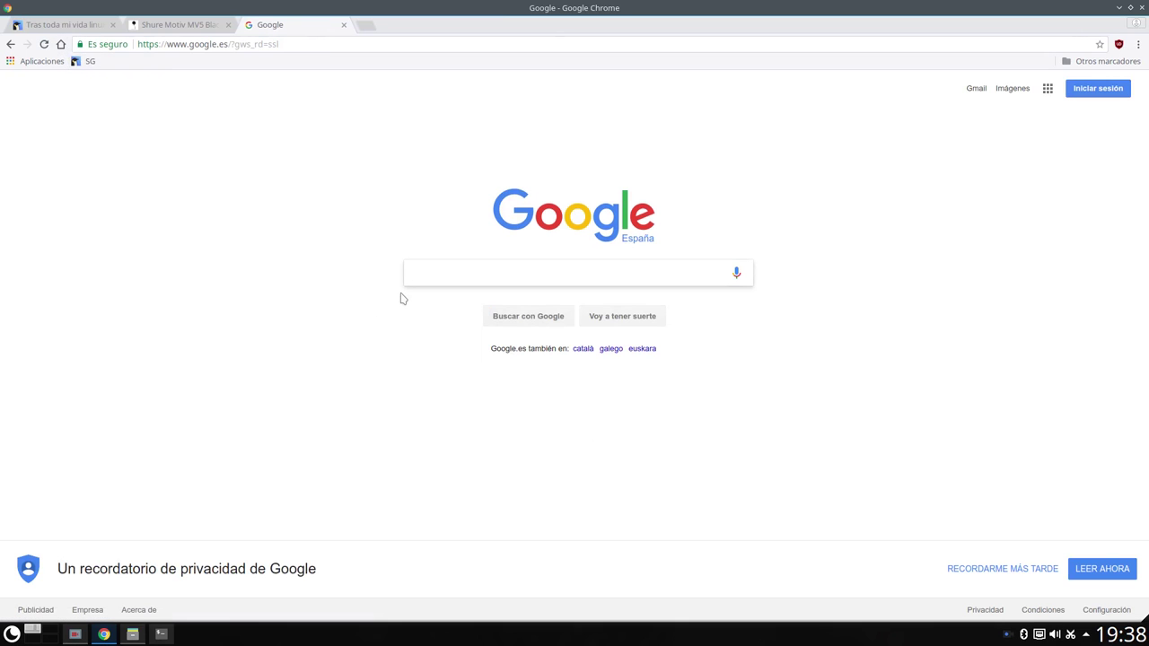
pyautogui.write('kde neon')
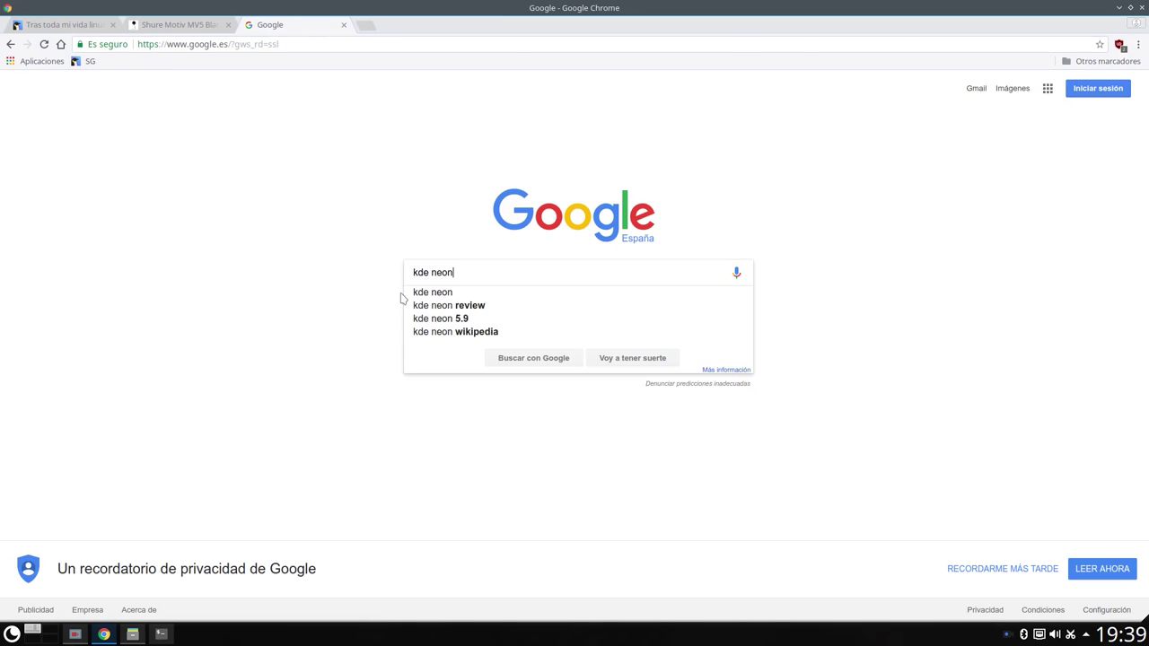
pyautogui.press('Return')
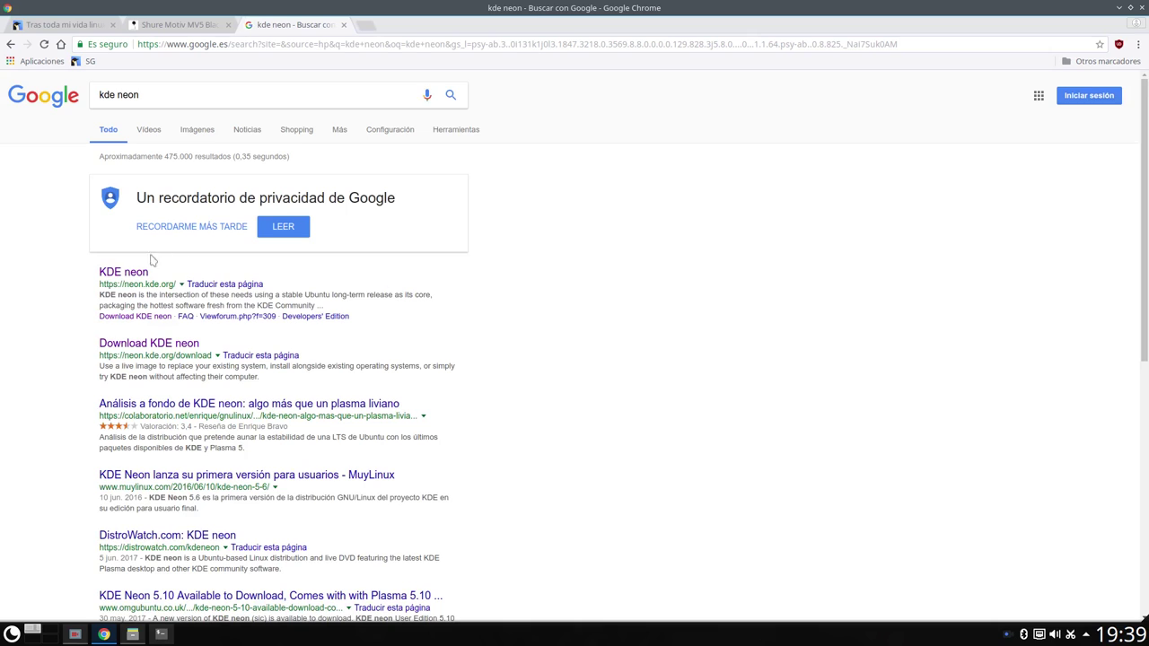
pyautogui.click(133, 273)
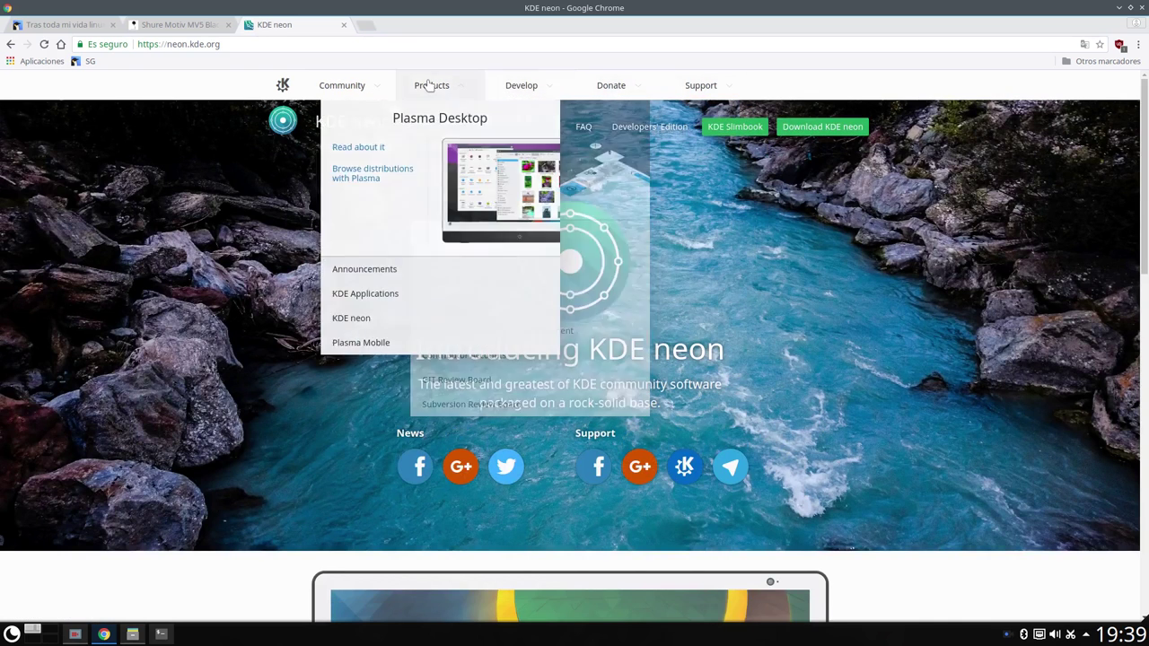
# Look over the KDE neon home page, including its site menus and the content down to the footer.
pyautogui.moveTo(345, 86)
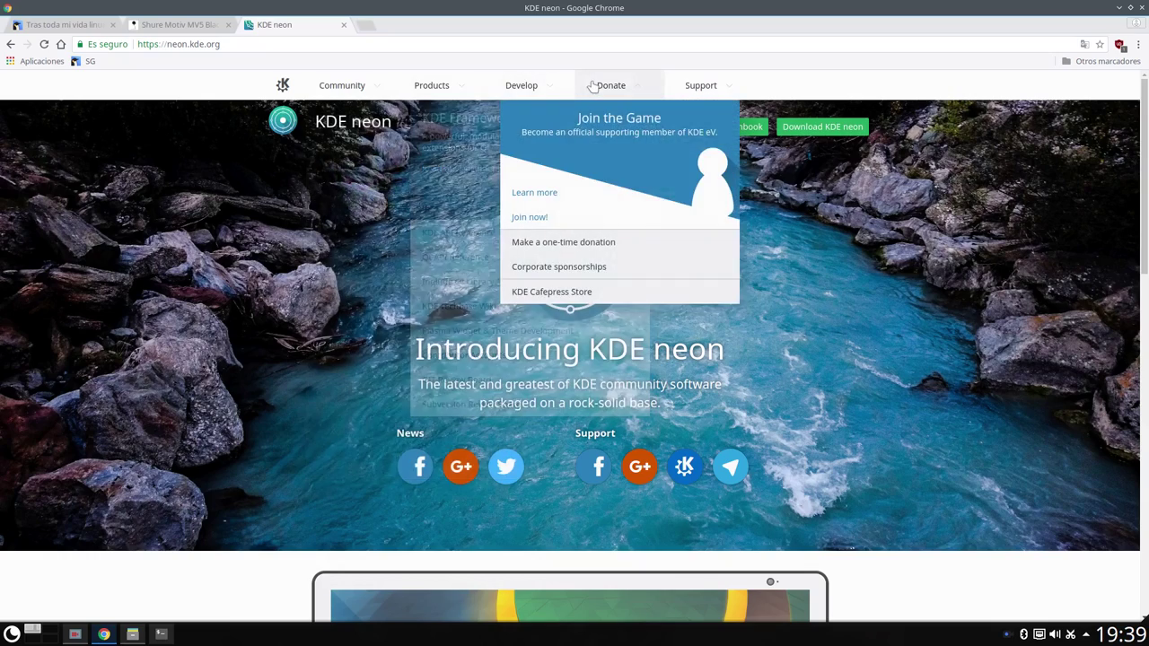
pyautogui.moveTo(729, 88)
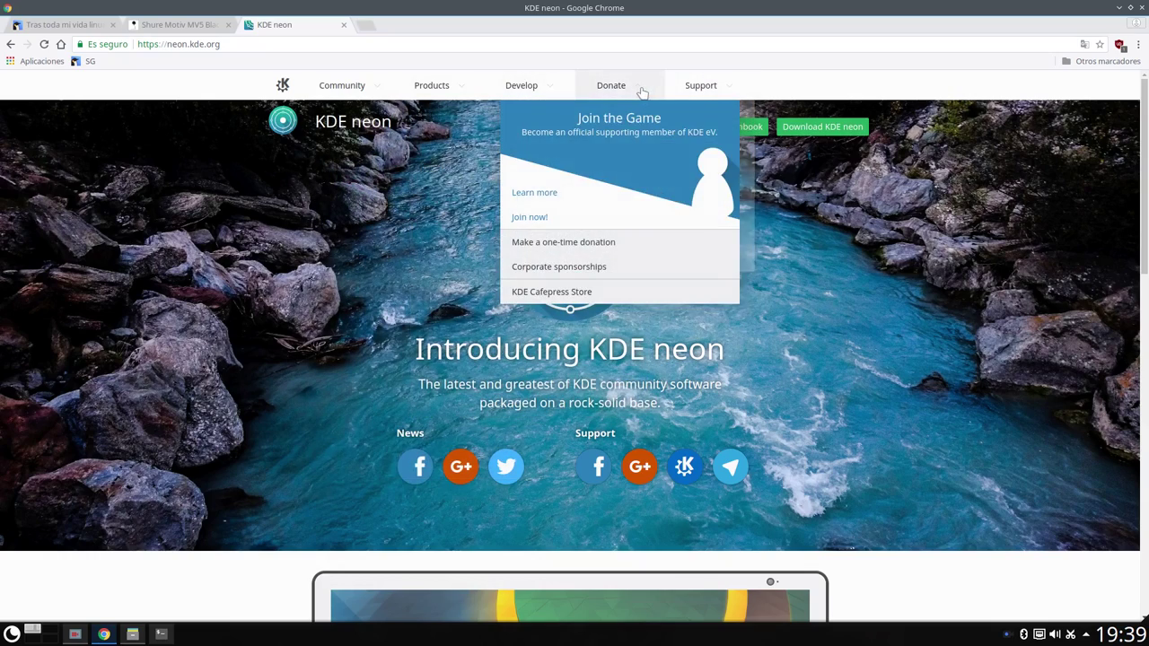
pyautogui.scroll(-5, 707, 394)
pyautogui.scroll(-5, 708, 393)
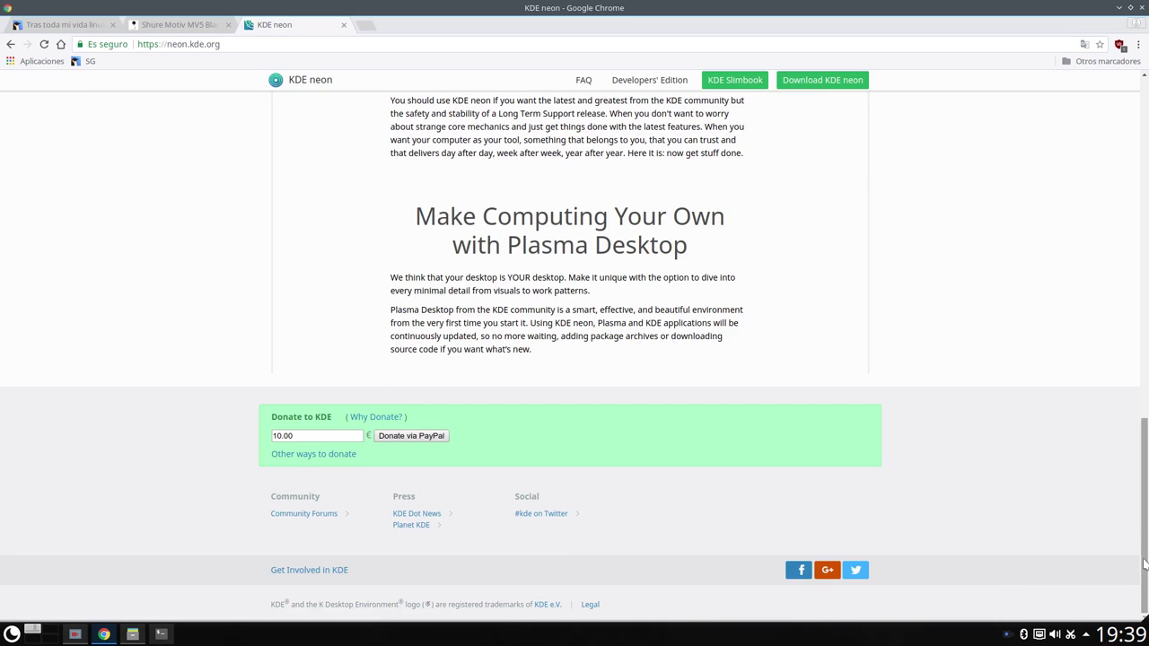
pyautogui.moveTo(1143, 565); pyautogui.dragTo(864, 205)
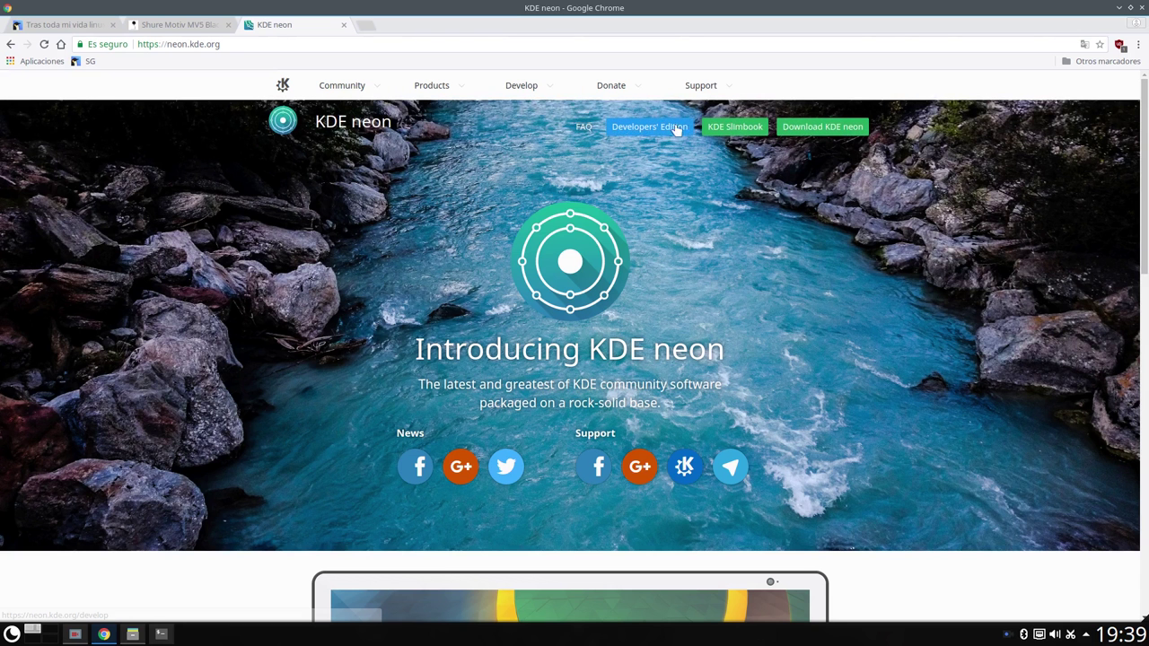
# Open the KDE neon FAQ, highlight the pkcon refresh and pkcon update commands, and minimize the browser.
pyautogui.click(581, 128)
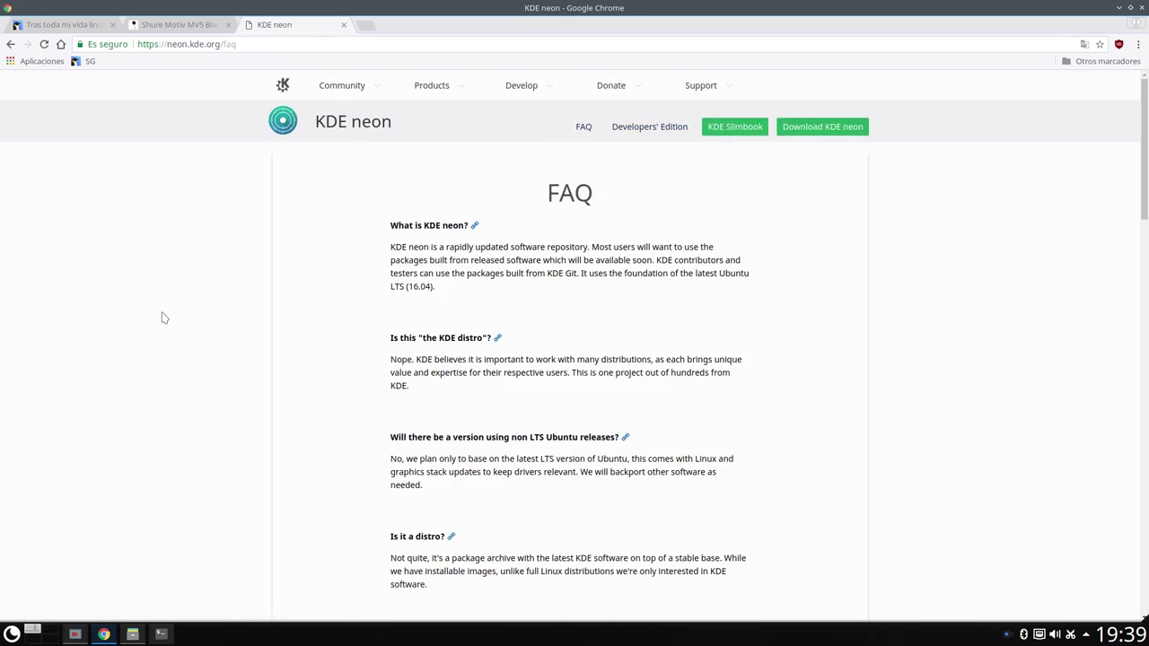
pyautogui.scroll(-15, 167, 318)
pyautogui.scroll(-5, 162, 316)
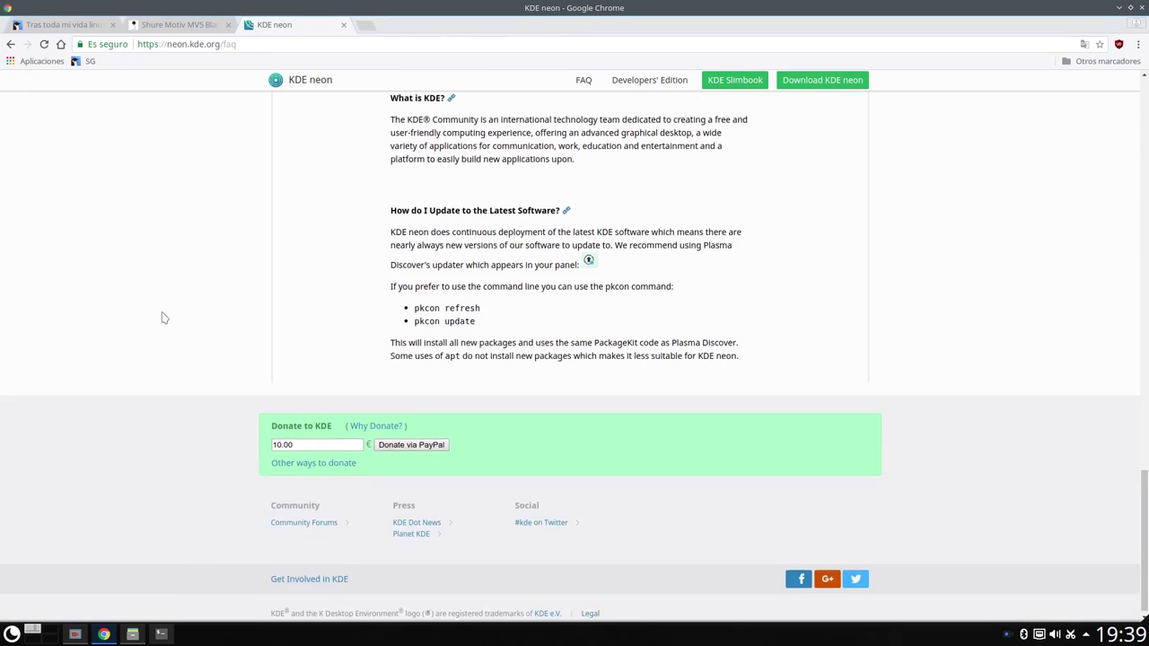
pyautogui.moveTo(493, 302); pyautogui.dragTo(420, 299)
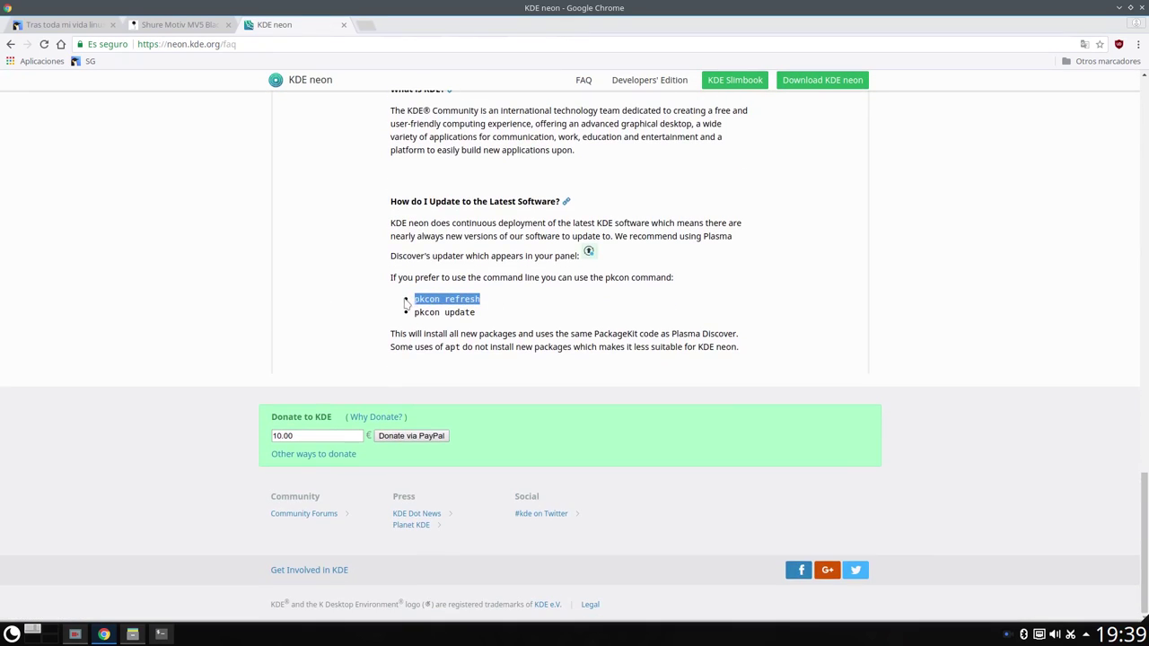
pyautogui.click(448, 312)
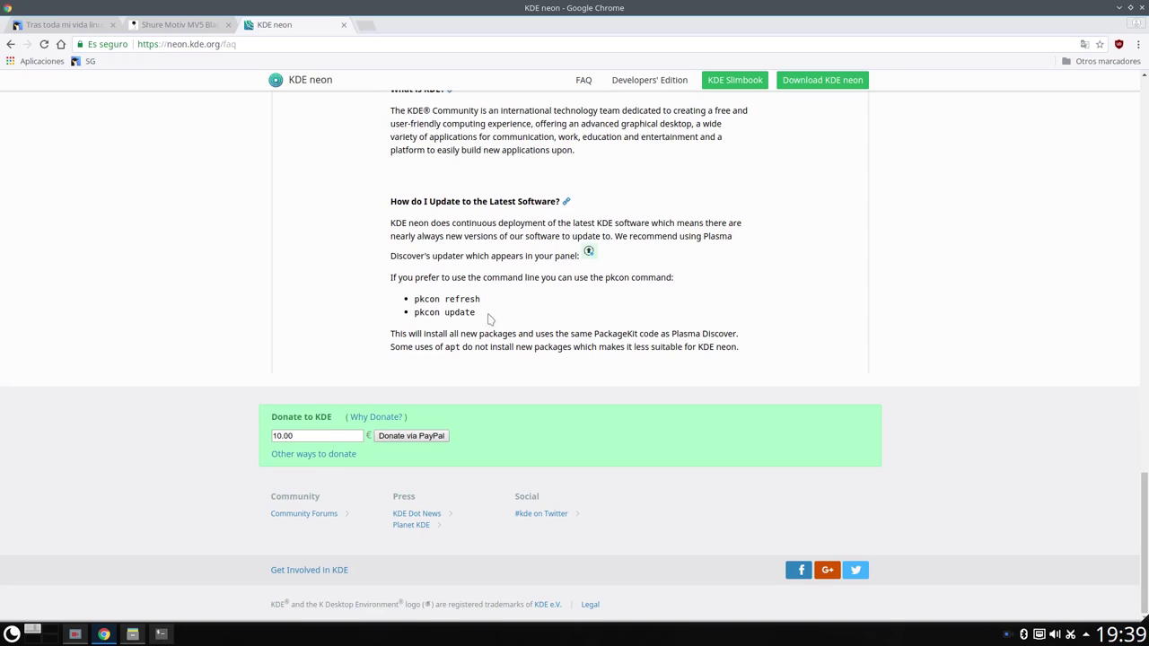
pyautogui.moveTo(487, 316); pyautogui.dragTo(415, 313)
pyautogui.click(691, 303)
pyautogui.click(1119, 7)
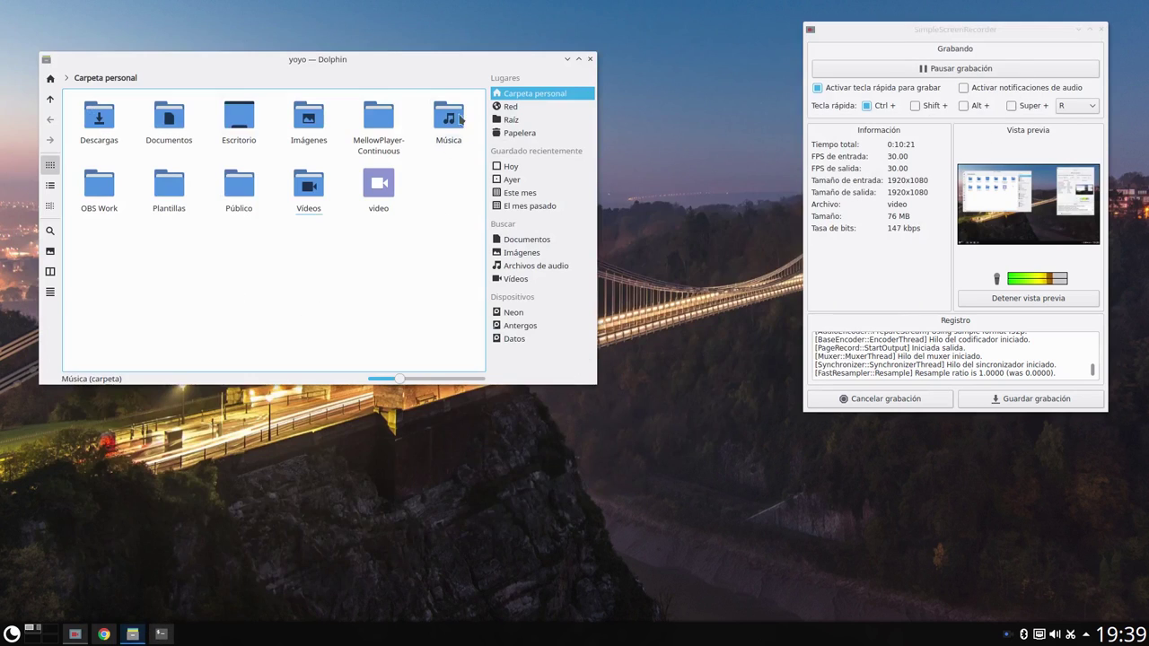
# Close the Dolphin file manager and open a new Konsole terminal, enlarging its window and moving it away from the screen corner.
pyautogui.click(590, 59)
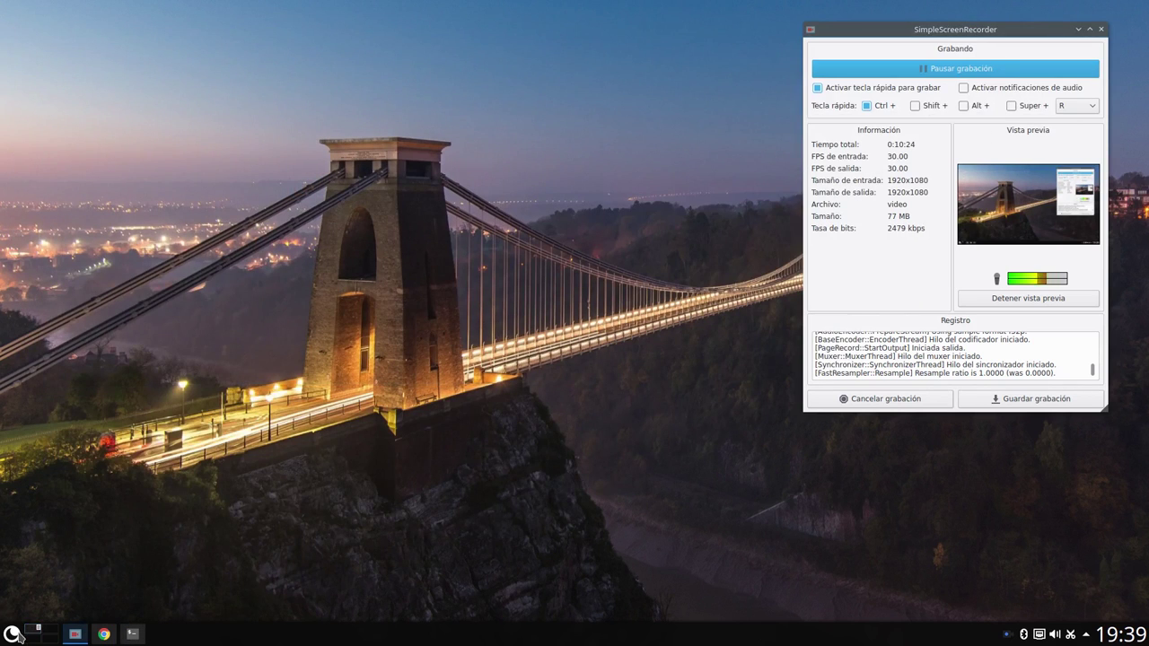
pyautogui.click(11, 634)
pyautogui.click(39, 430)
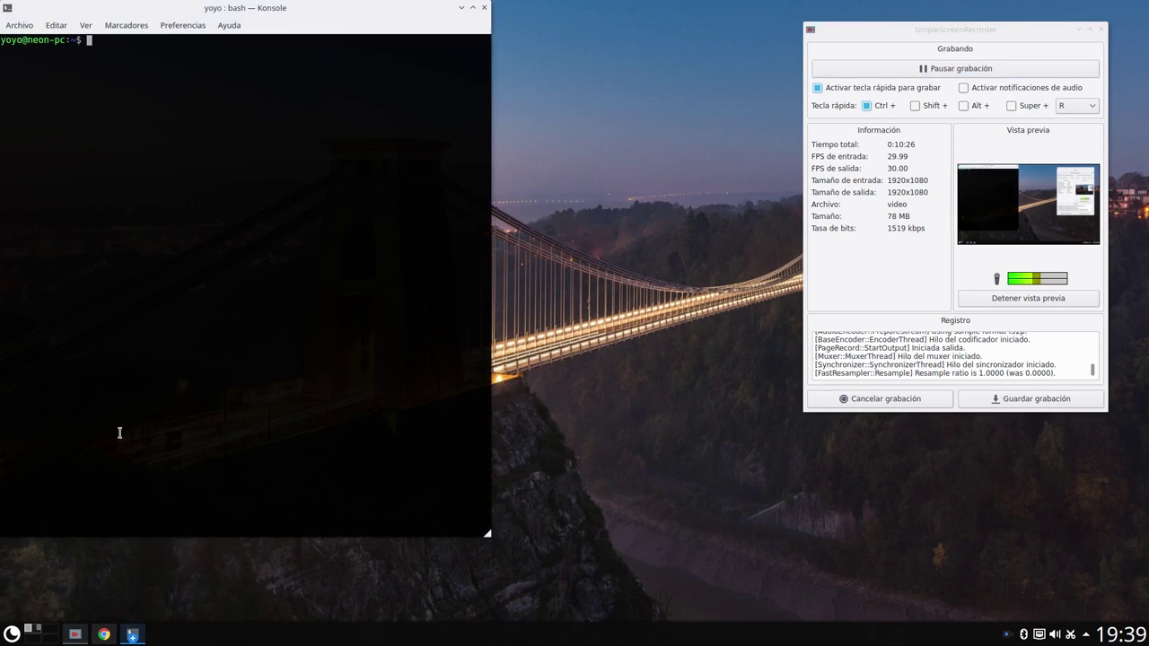
pyautogui.moveTo(491, 536); pyautogui.dragTo(738, 471)
pyautogui.moveTo(353, 10); pyautogui.dragTo(371, 35)
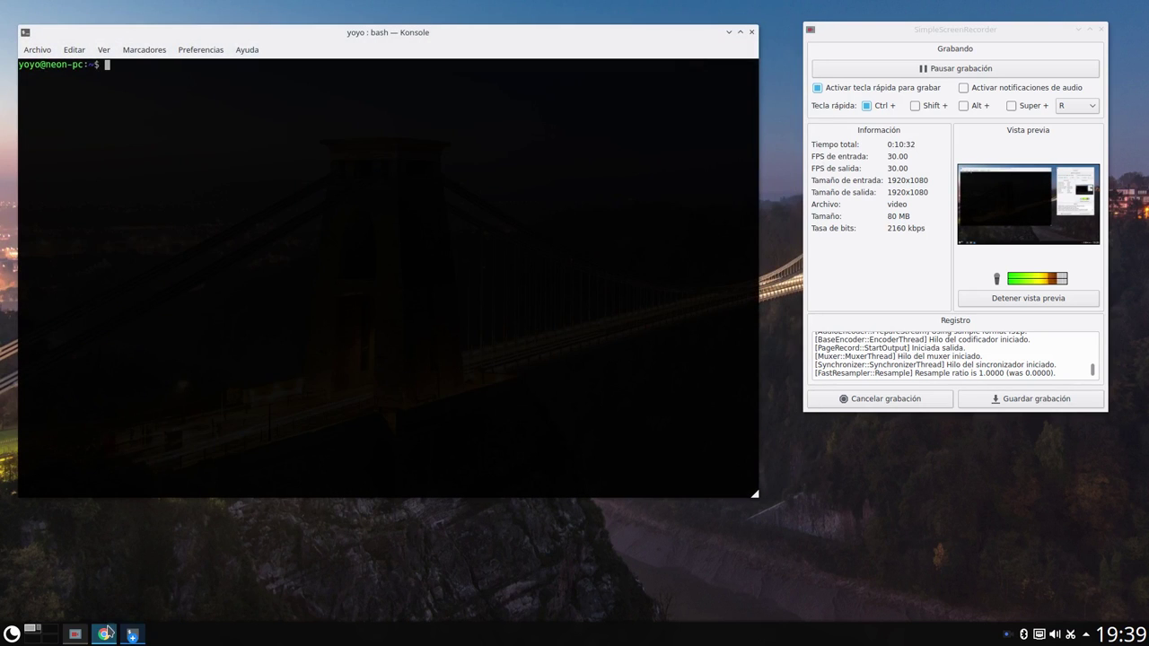
# Recheck the update commands in the browser's FAQ page and try to run pkconrefresh in the terminal.
pyautogui.click(105, 635)
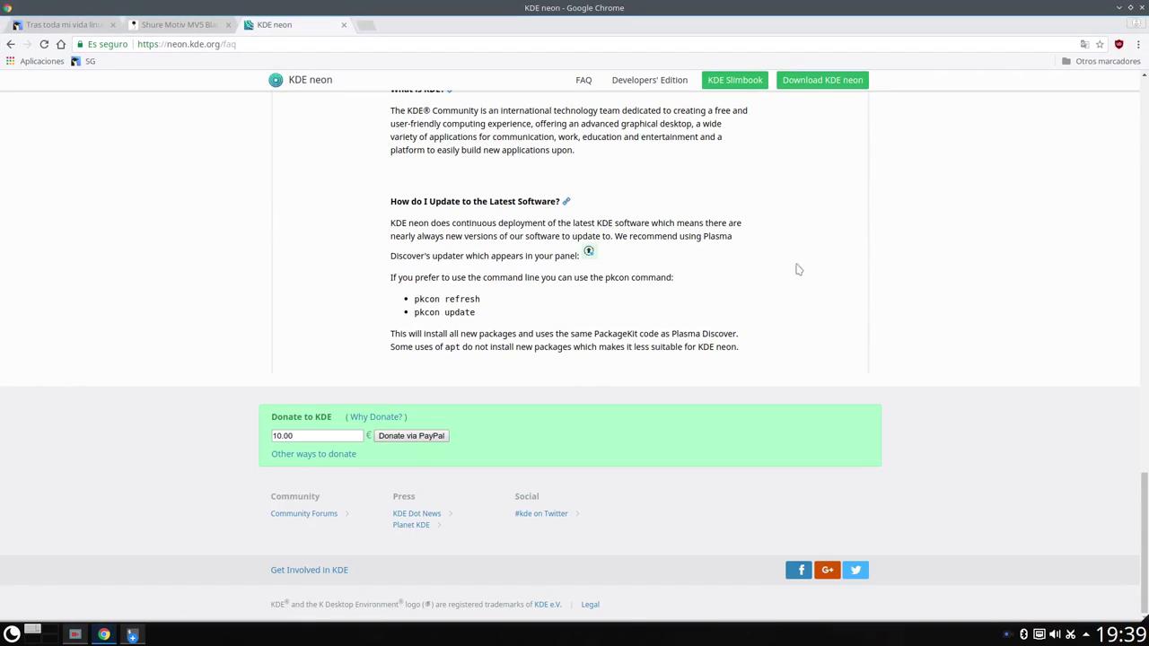
pyautogui.click(1119, 7)
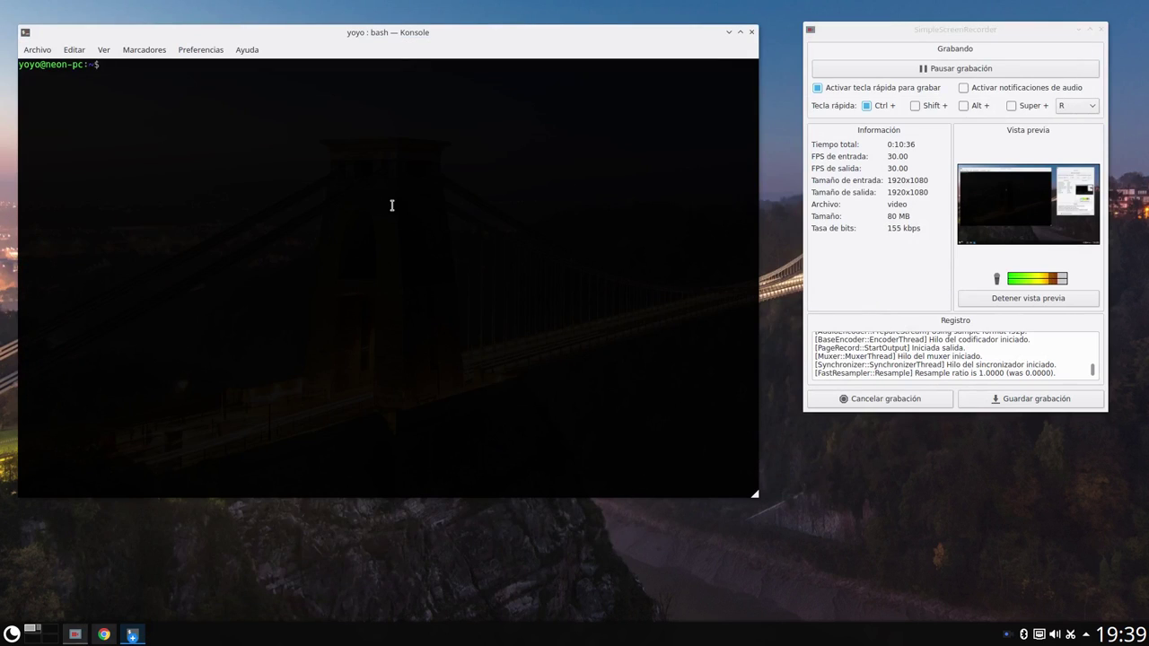
pyautogui.write('pkconrefresh')
pyautogui.press('Return')
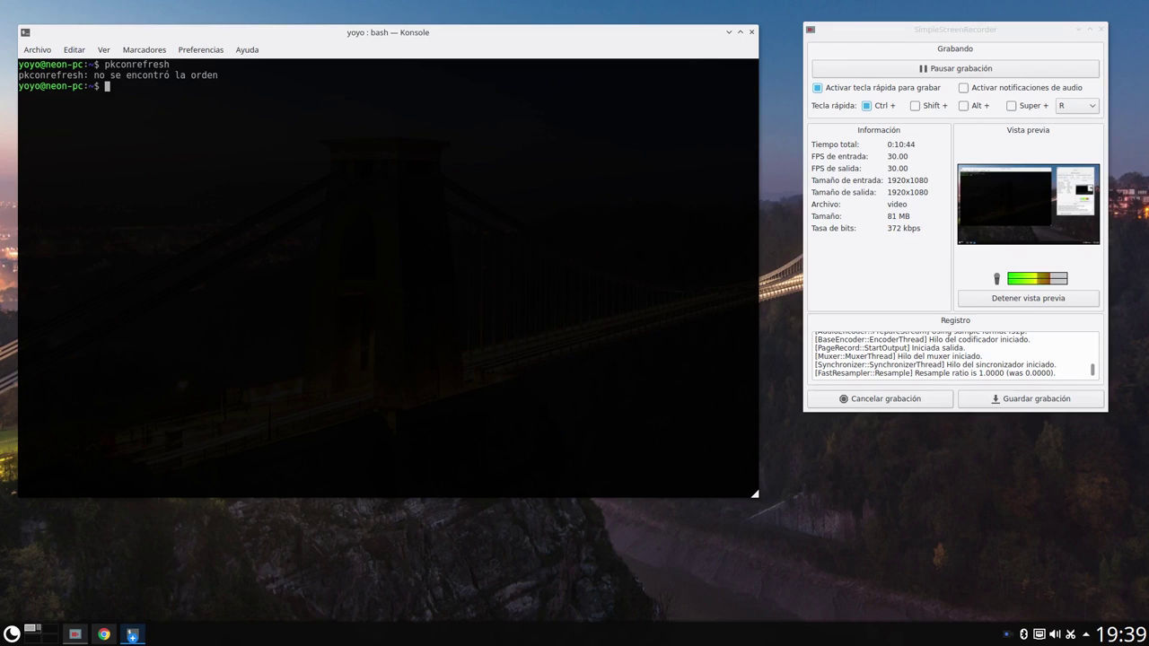
# Recall the mistyped command, correct it to pkcon refresh and run it to refresh the package cache.
pyautogui.press('Up')
pyautogui.press('BackSpace')
pyautogui.press('BackSpace')
pyautogui.press('BackSpace')
pyautogui.press('BackSpace')
pyautogui.press('BackSpace')
pyautogui.press('BackSpace')
pyautogui.press('BackSpace')
pyautogui.write('refresh')
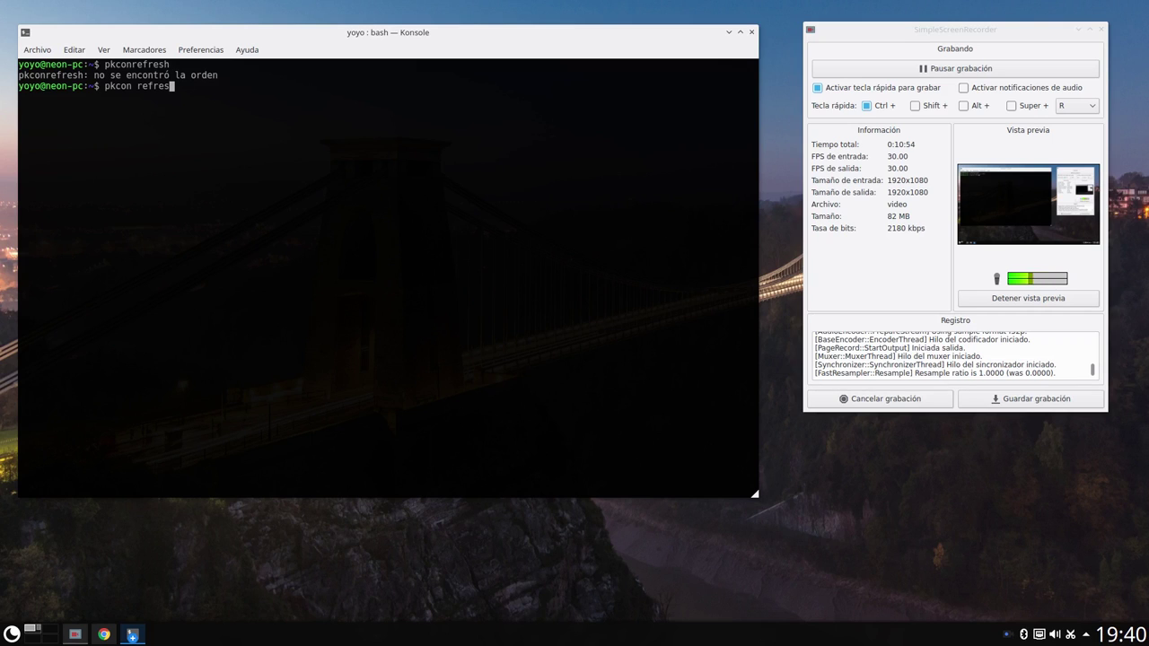
pyautogui.press('Return')
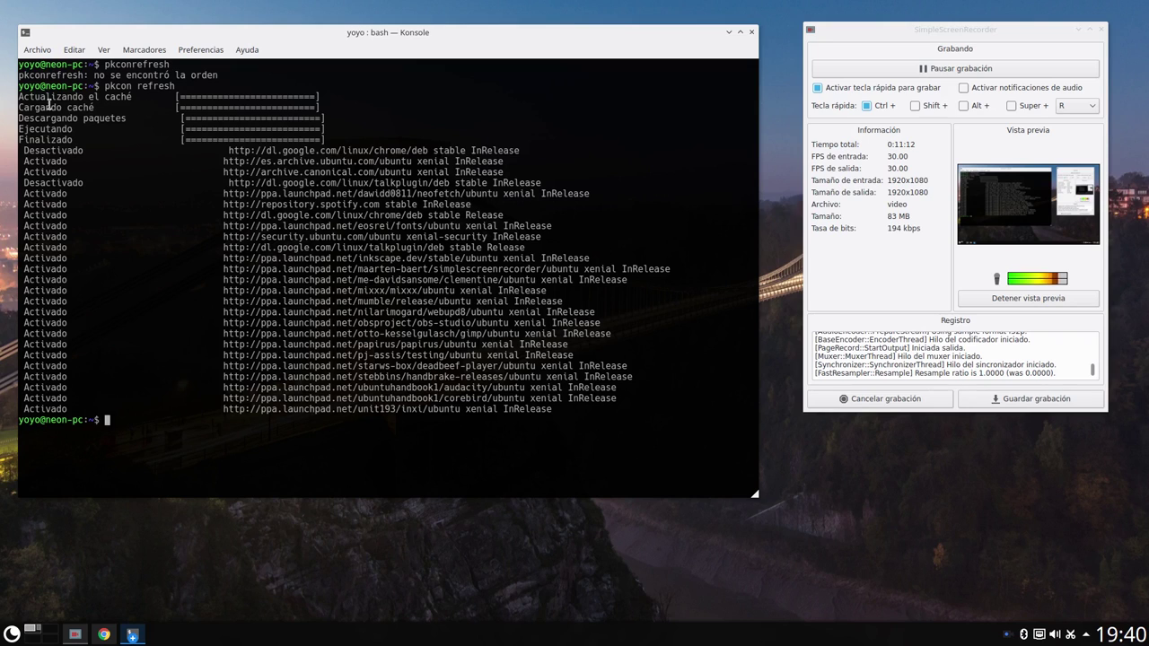
# Examine the pkcon refresh output, highlighting the cache loading, package download and Chrome repository lines.
pyautogui.moveTo(19, 108); pyautogui.dragTo(94, 107)
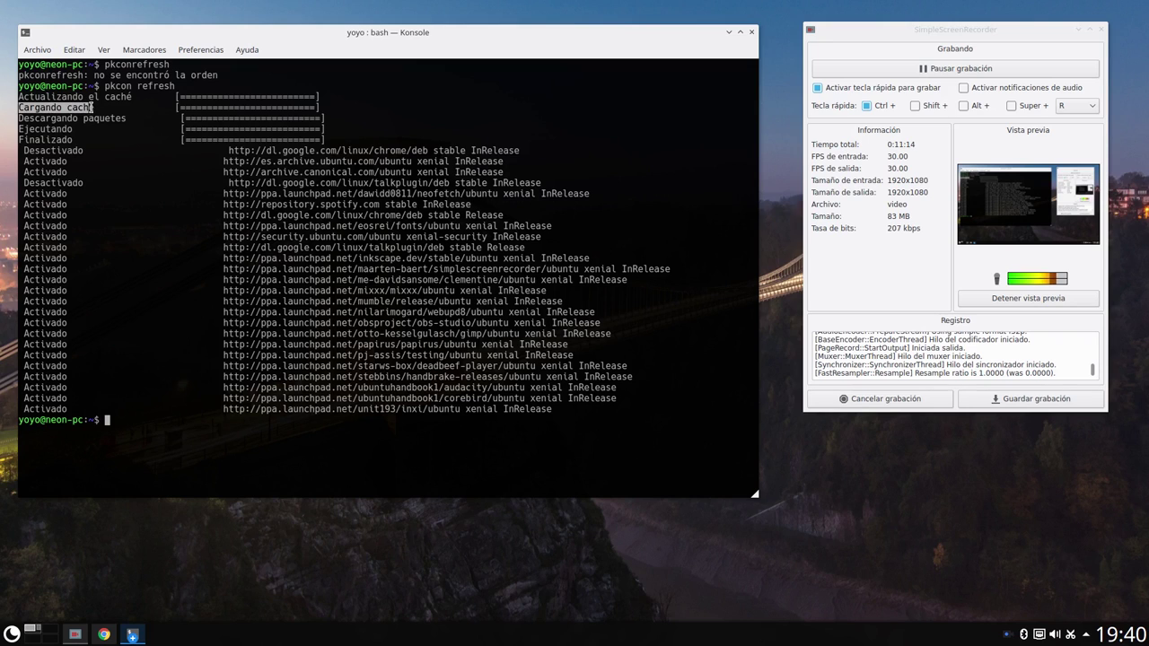
pyautogui.moveTo(19, 118); pyautogui.dragTo(126, 118)
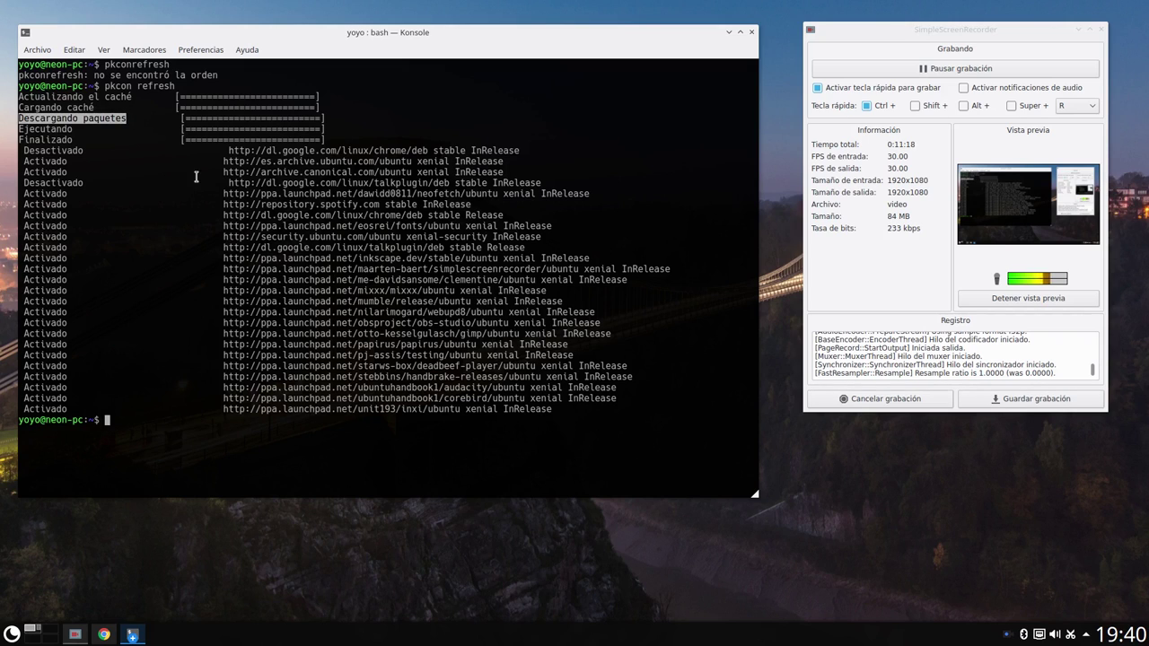
pyautogui.click(364, 117)
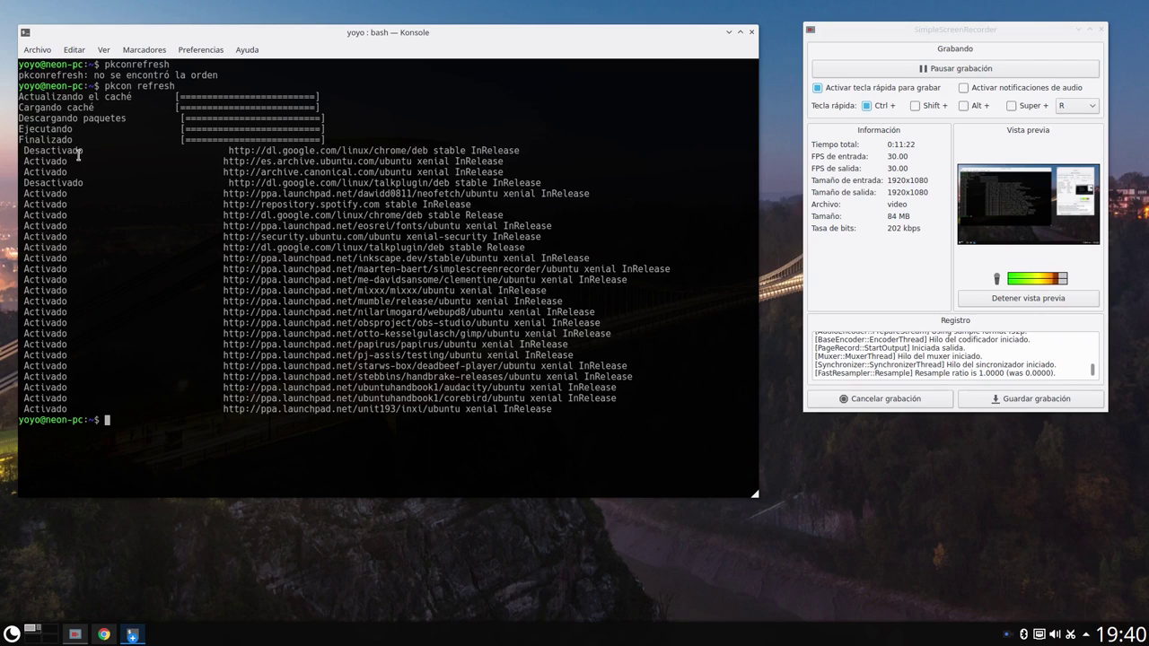
pyautogui.moveTo(228, 153); pyautogui.dragTo(524, 152)
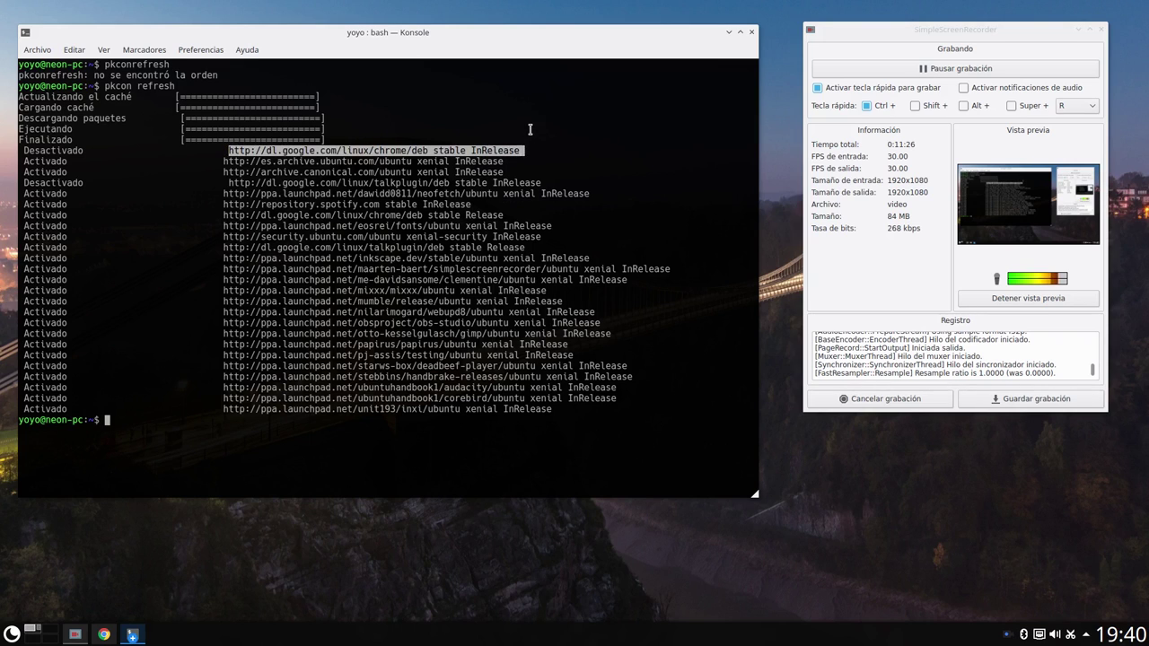
pyautogui.click(529, 129)
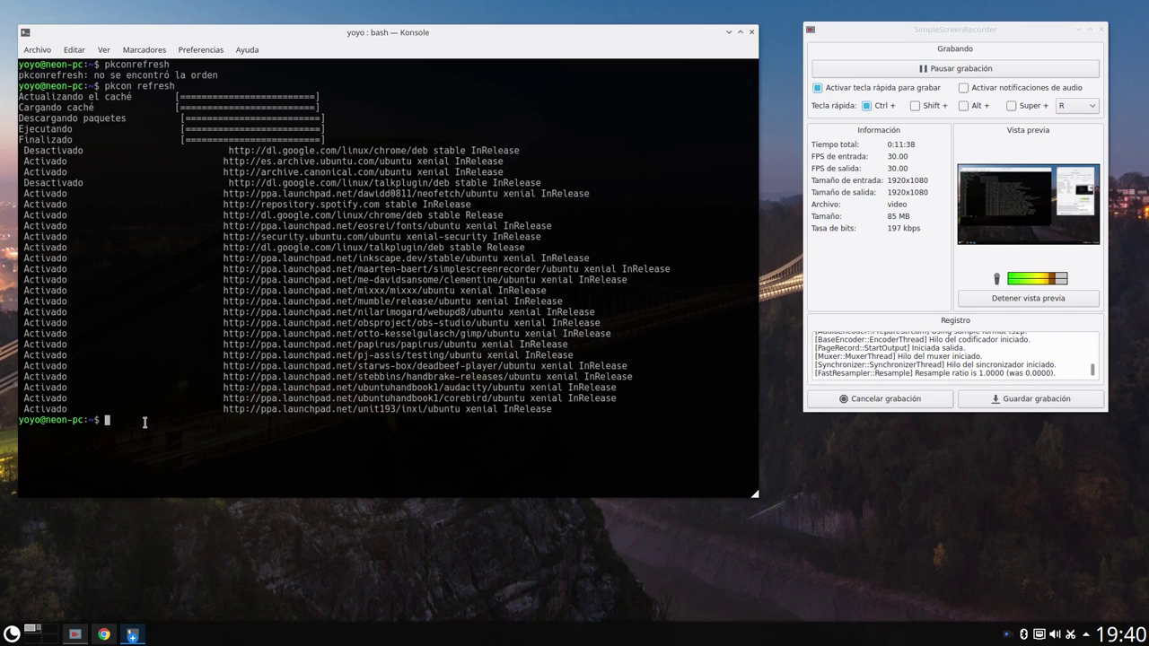
# Run pkcon update to update the packages and start htop to show the system's resource usage.
pyautogui.write('pkcon update')
pyautogui.press('Return')
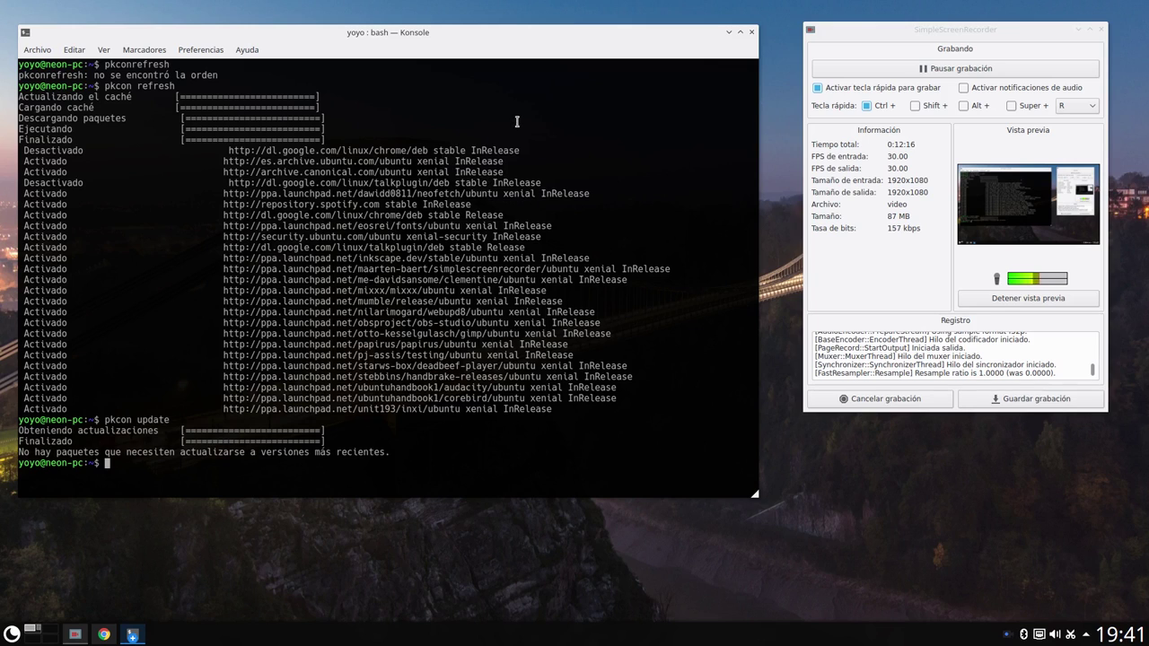
pyautogui.write('htop')
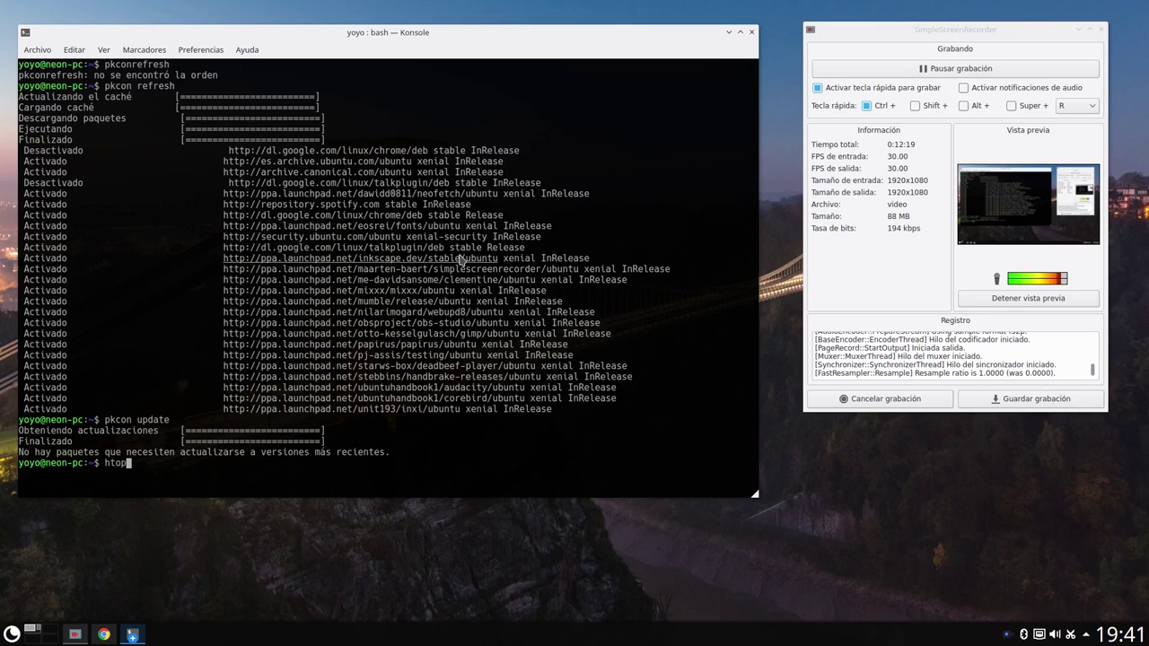
pyautogui.press('Return')
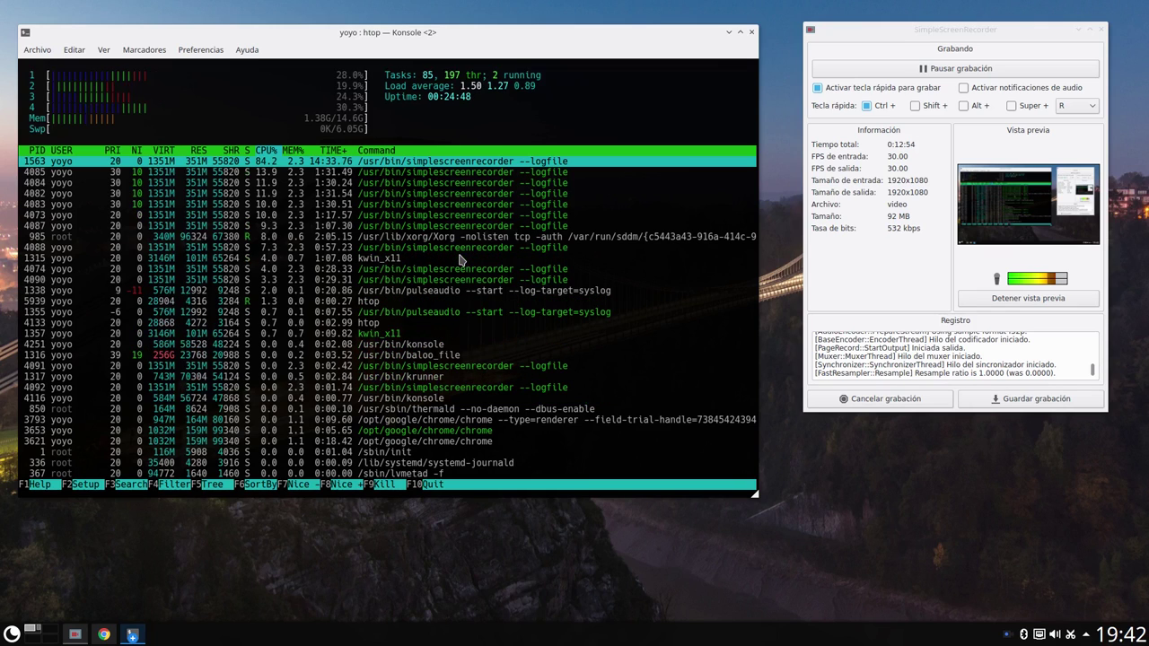
# Close the Konsole window running htop, ending the process along with the window.
pyautogui.click(958, 31)
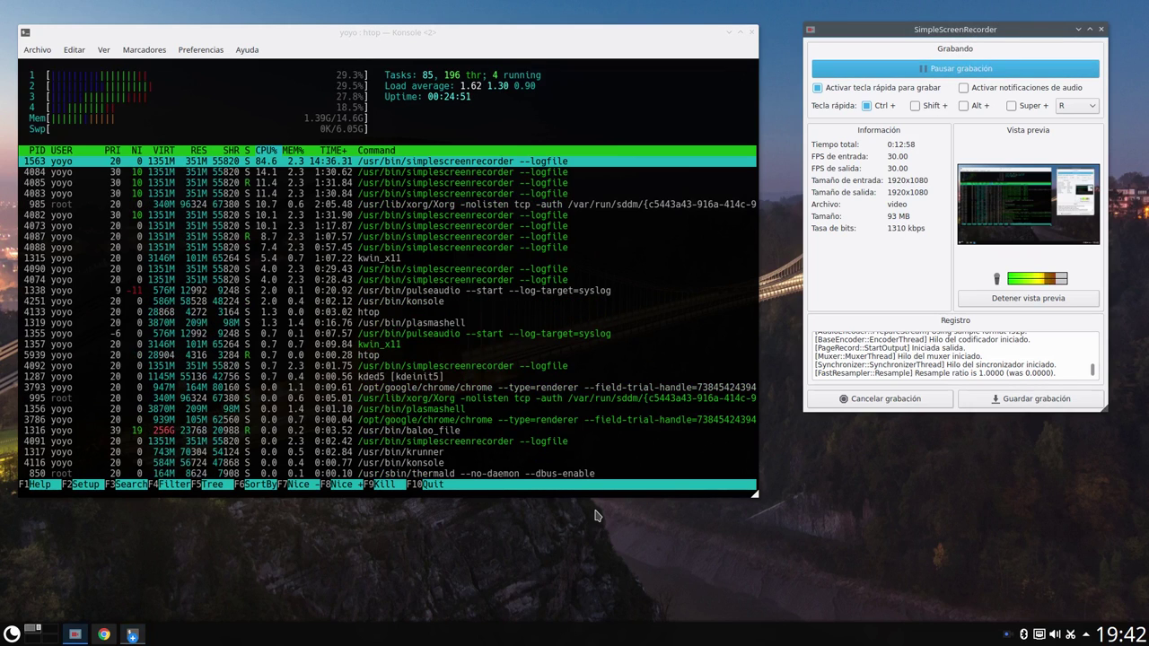
pyautogui.click(751, 34)
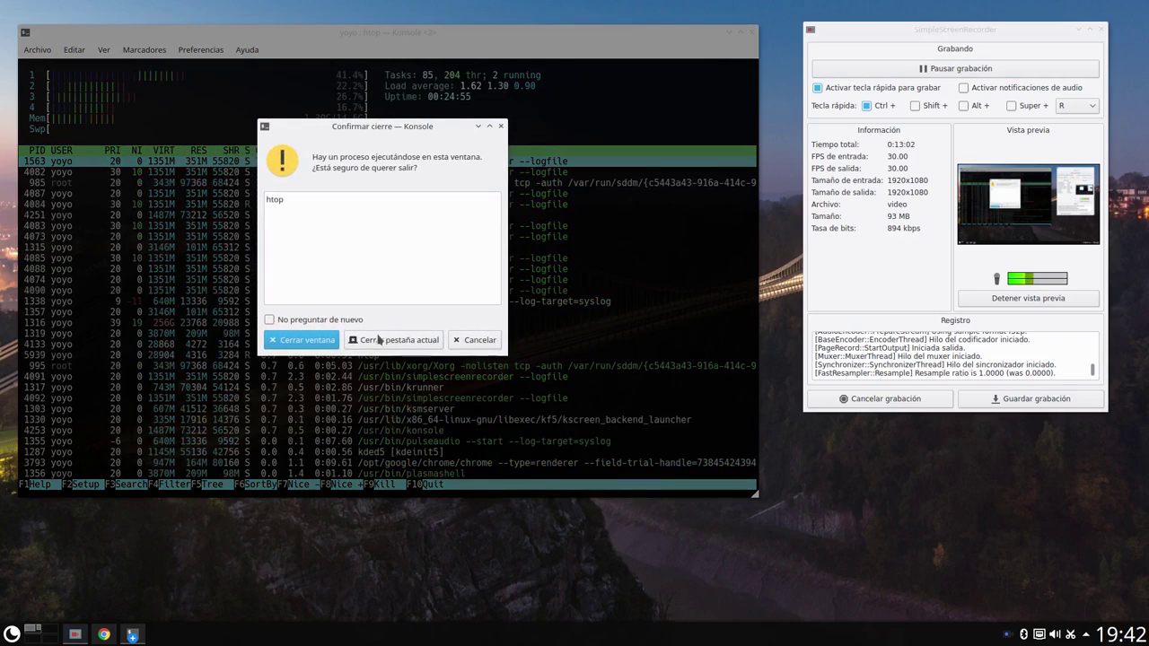
pyautogui.click(301, 343)
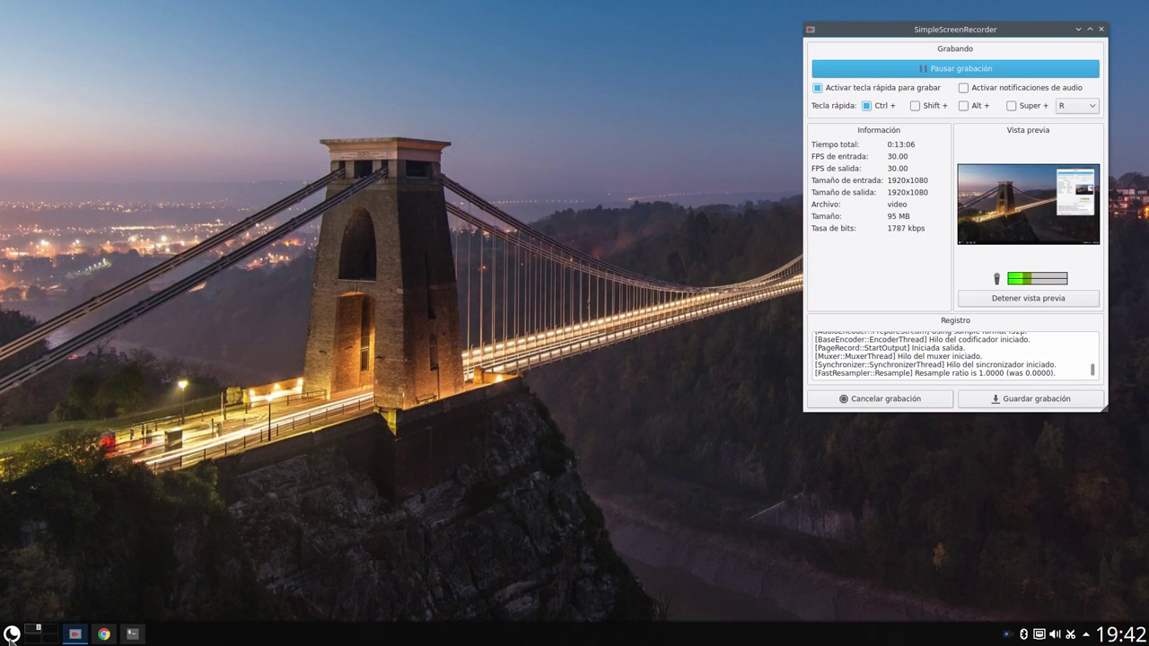
# Open the KDE Info Center on its system overview and move its window toward the bridge tower, away from the screen's corner.
pyautogui.press('super')
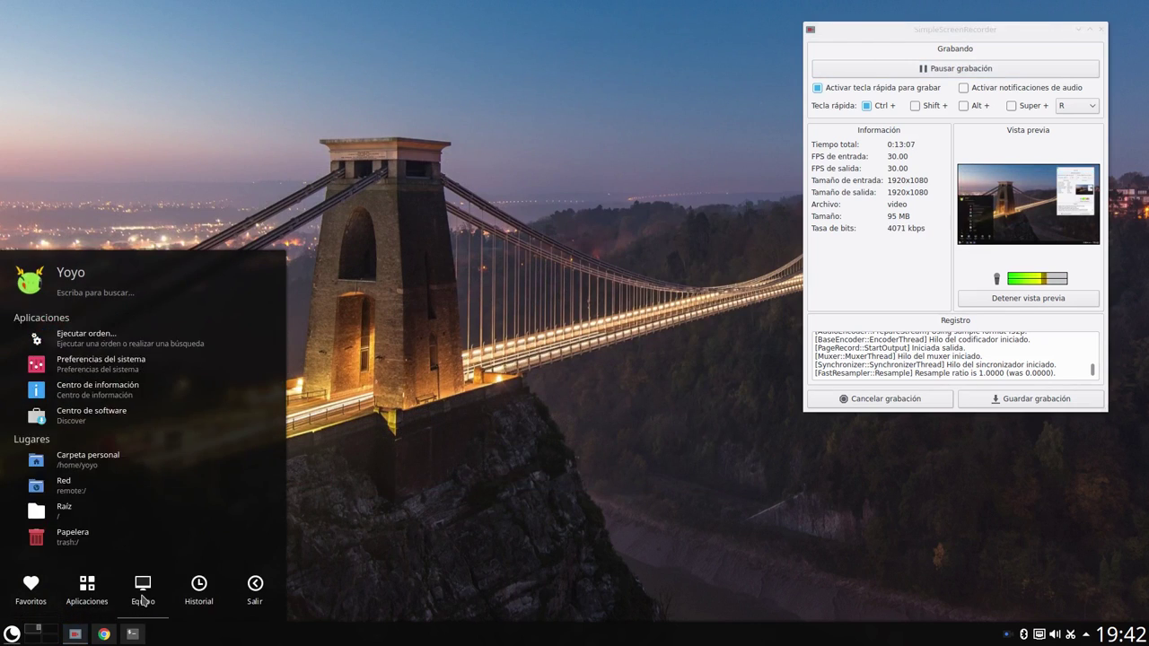
pyautogui.click(101, 391)
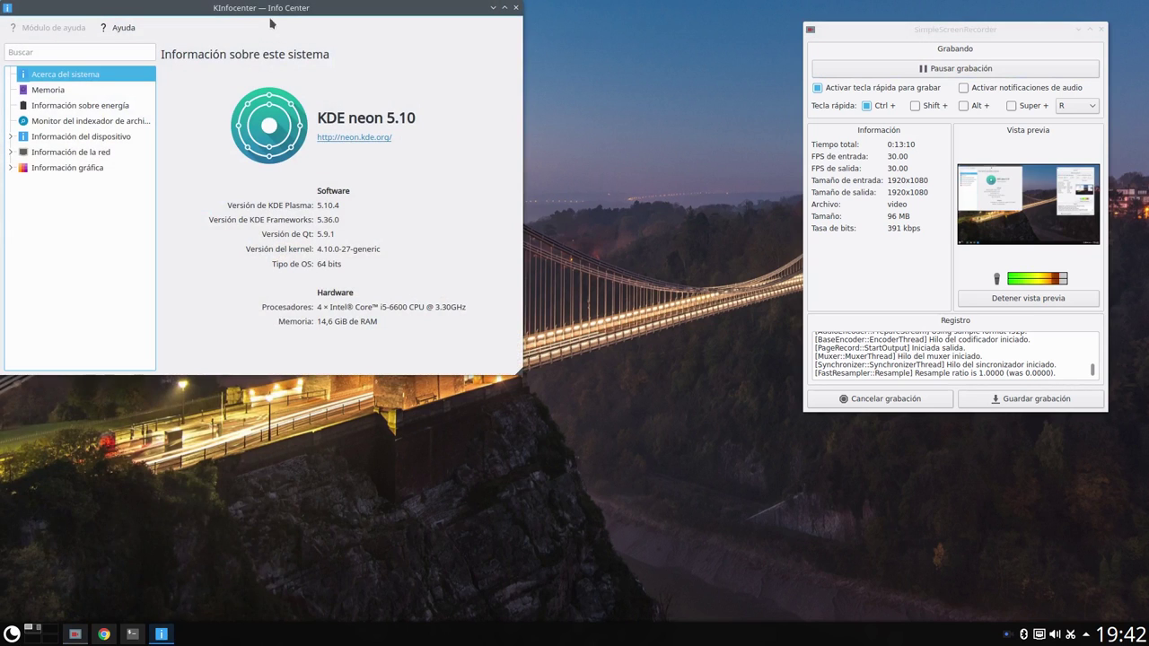
pyautogui.moveTo(273, 13); pyautogui.dragTo(351, 51)
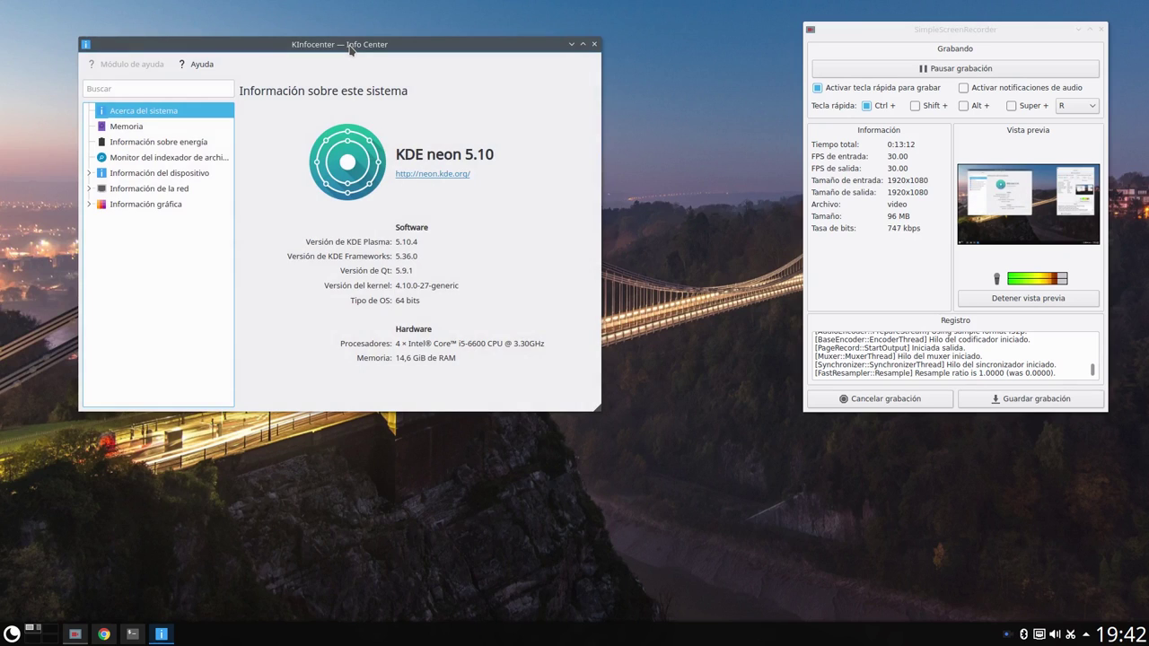